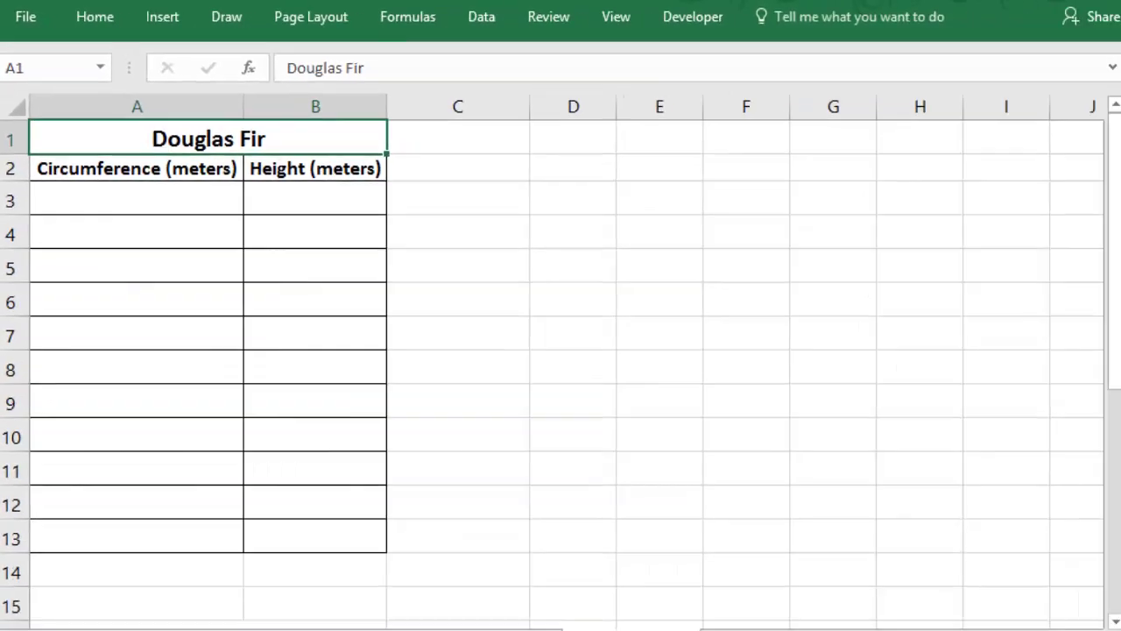
- Insert a markers-only scatter chart of the Douglas Fir data in A3:B13
{"action": "left_click", "coordinate": [215, 203]}
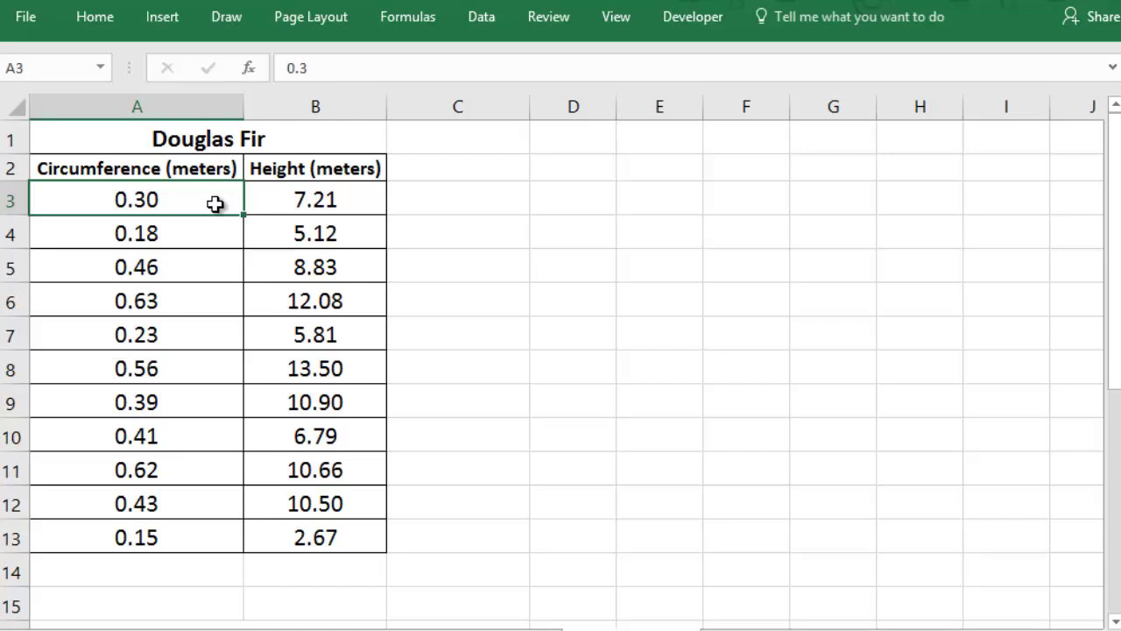
{"action": "left_click", "coordinate": [359, 538], "text": "shift"}
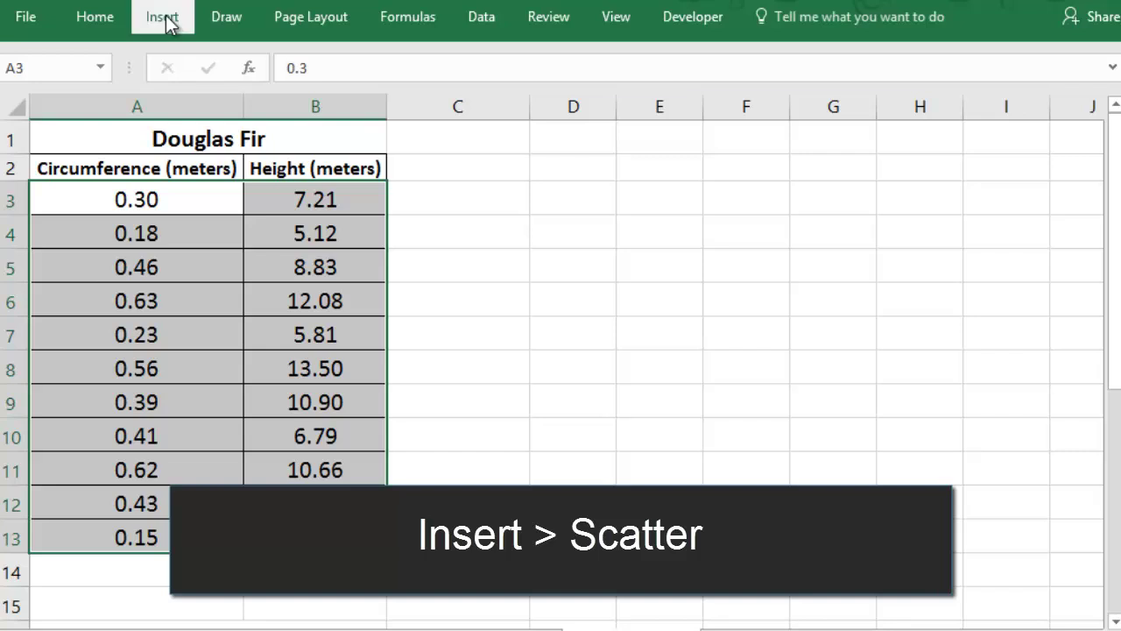
{"action": "left_click", "coordinate": [164, 17]}
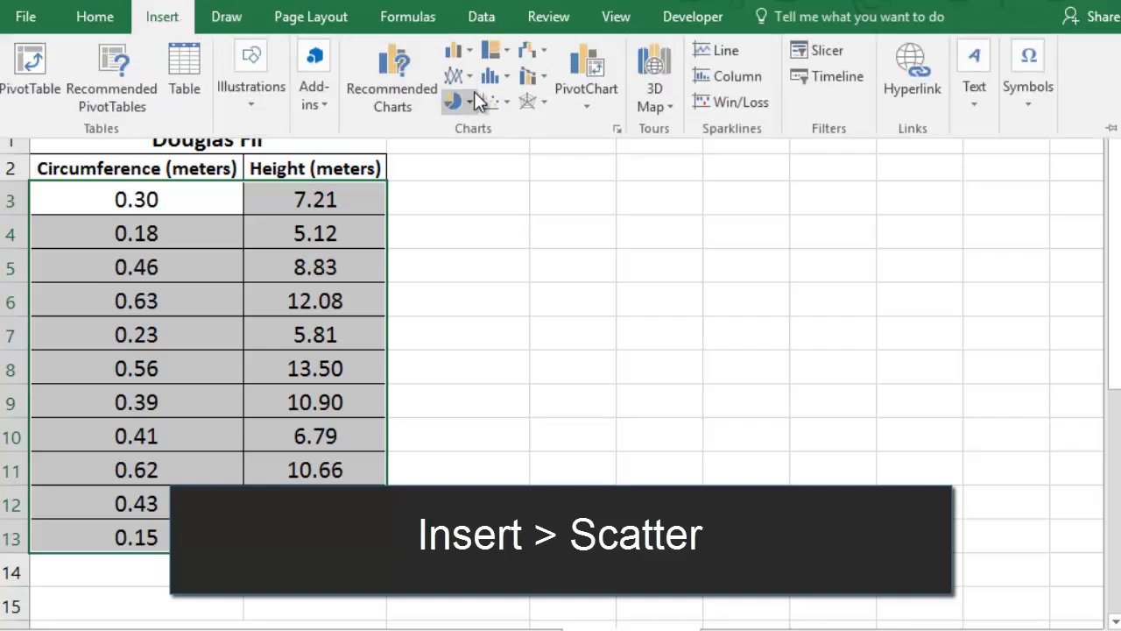
{"action": "left_click", "coordinate": [489, 101]}
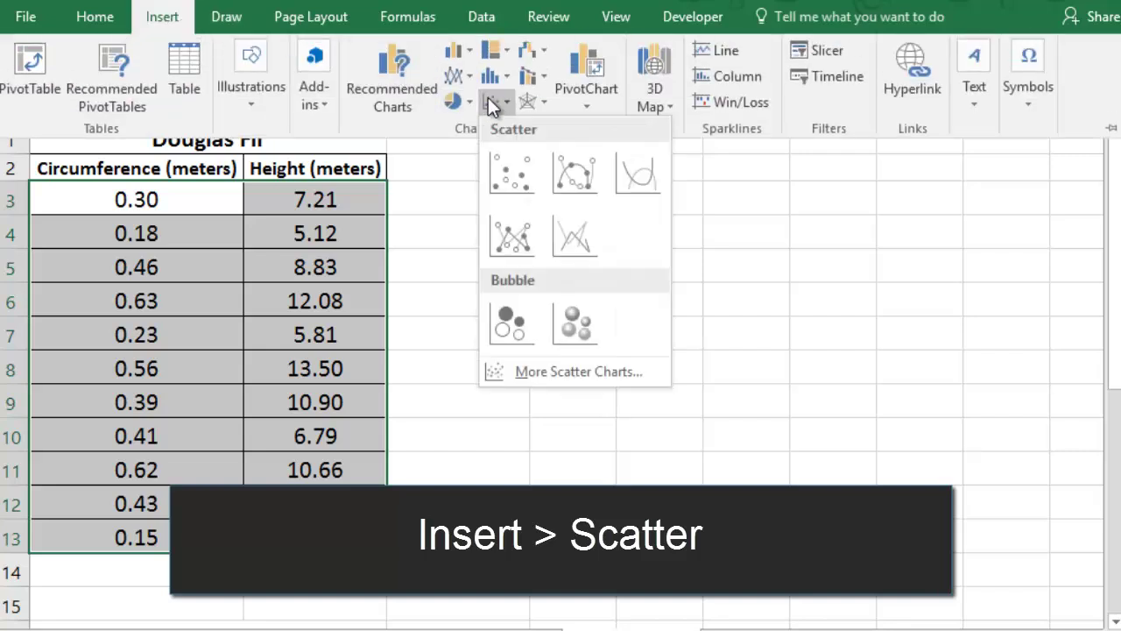
{"action": "left_click", "coordinate": [504, 166]}
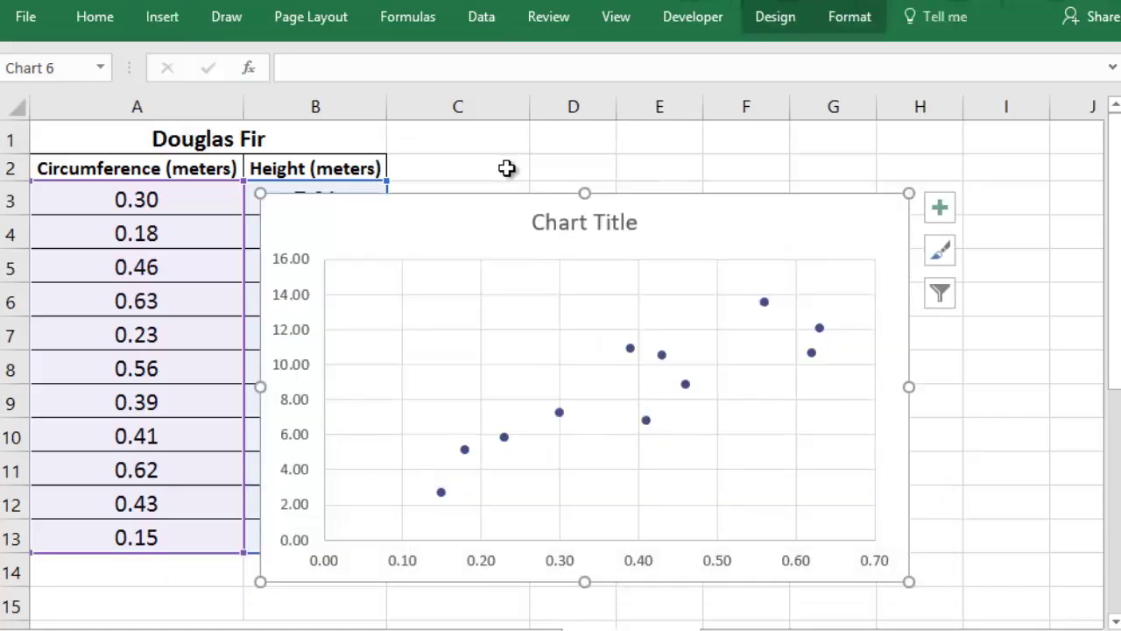
- Retitle the chart 'Tree Circumference vs Height (meters)'
{"action": "left_click", "coordinate": [625, 220]}
{"action": "left_click", "coordinate": [507, 63]}
{"action": "type", "text": "Tree Circumference vs Height (meters)"}
{"action": "key", "text": "Return"}
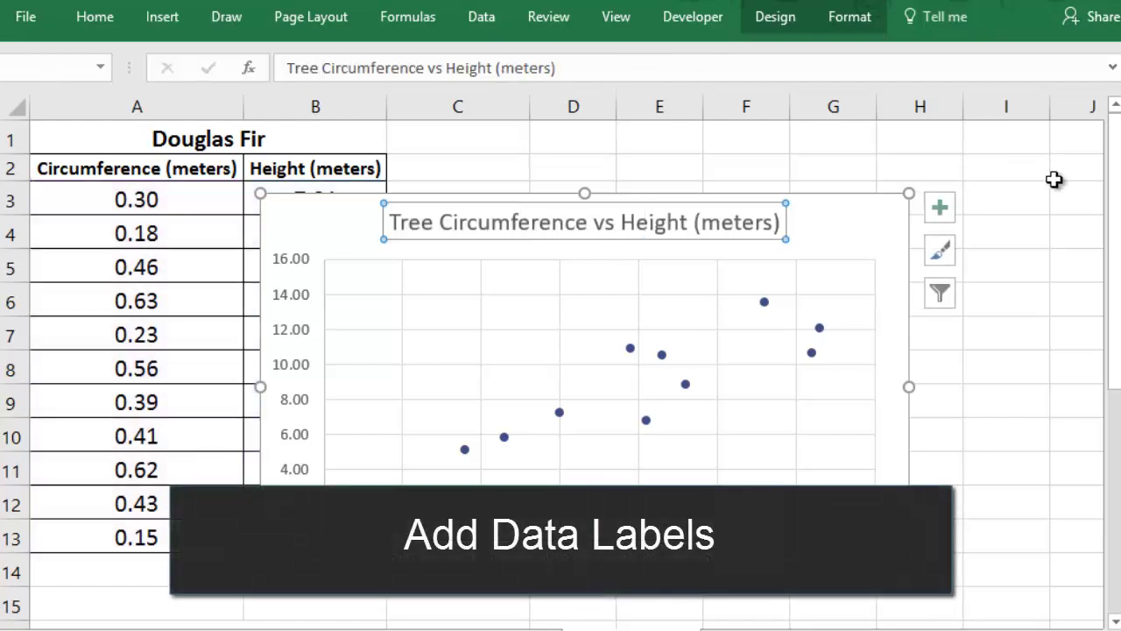
- Turn on axis titles and link the horizontal axis title to cell A2, Circumference (meters)
{"action": "left_click", "coordinate": [942, 217]}
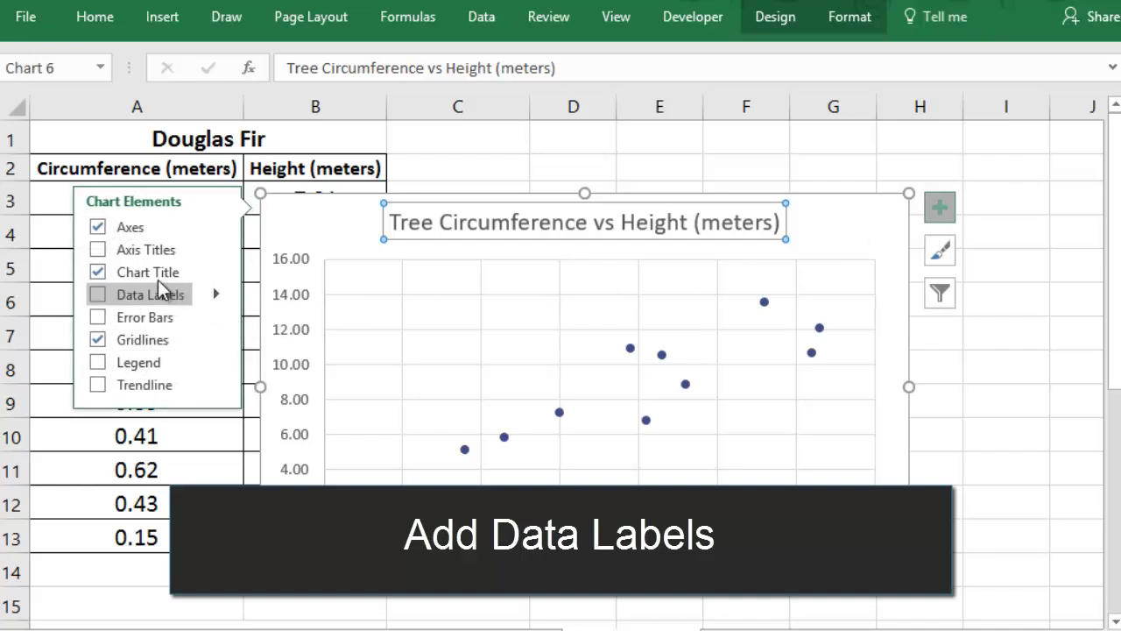
{"action": "left_click", "coordinate": [110, 248]}
{"action": "left_click", "coordinate": [110, 247]}
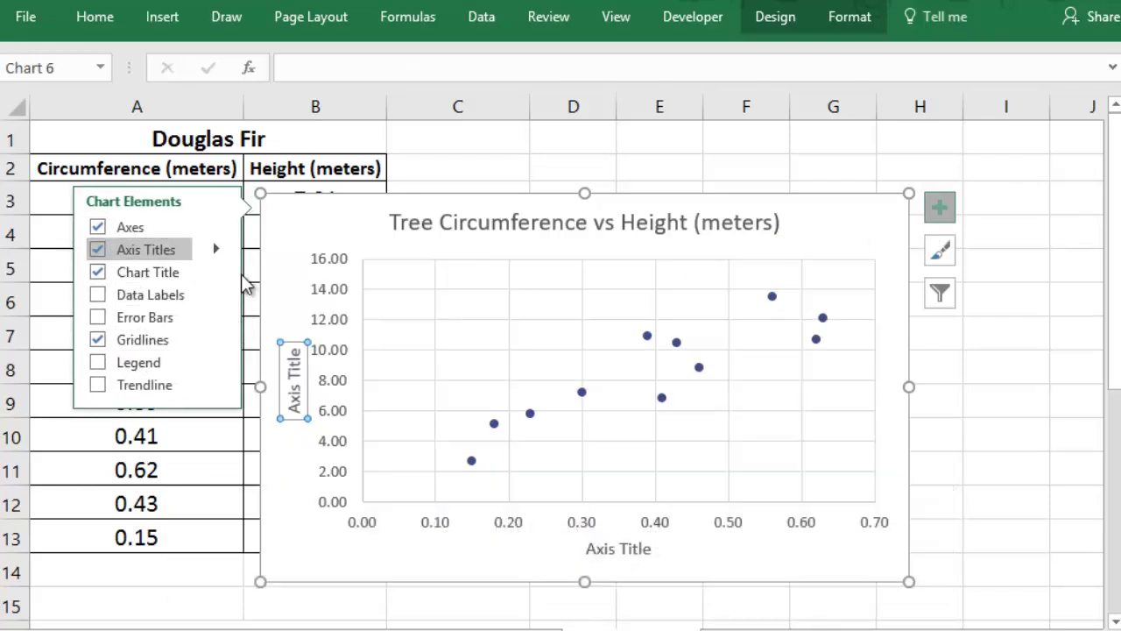
{"action": "left_click", "coordinate": [613, 551]}
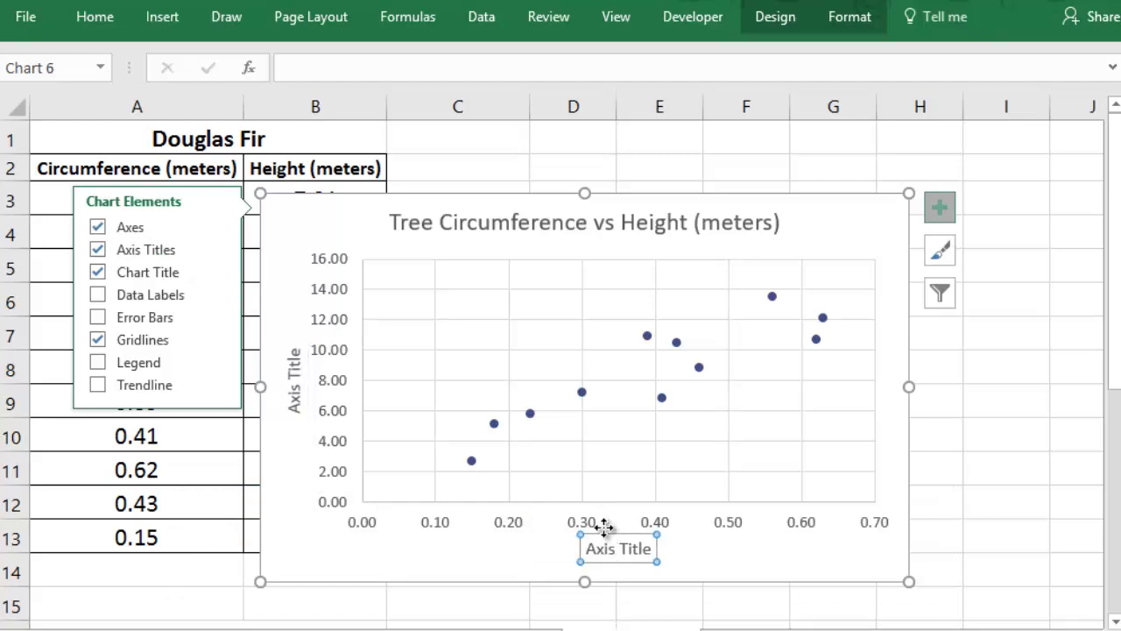
{"action": "left_click", "coordinate": [561, 69]}
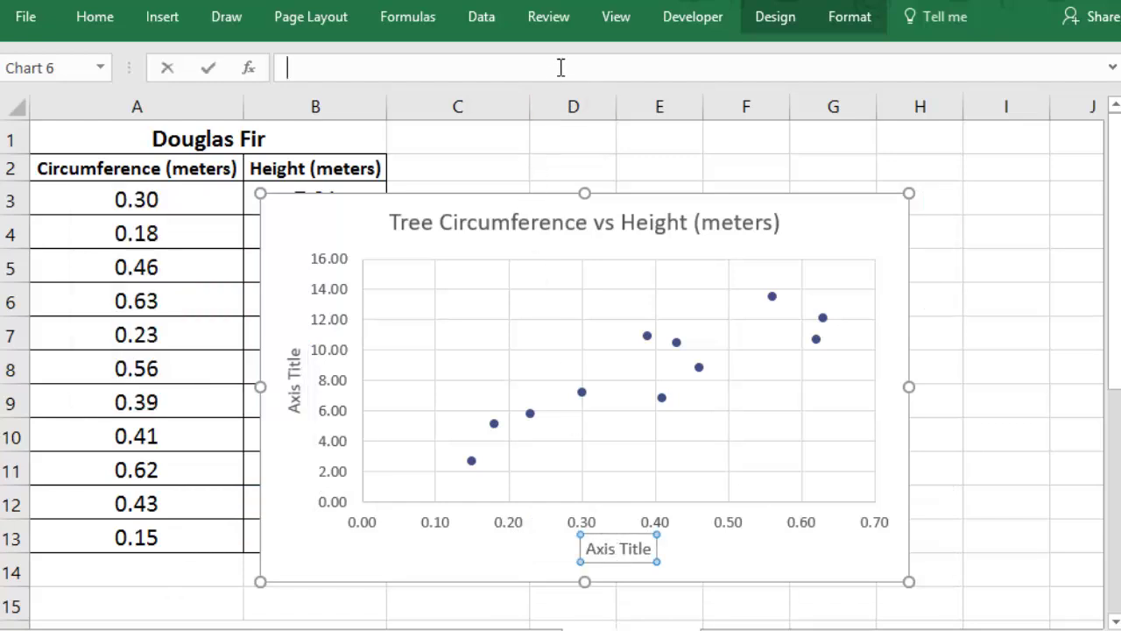
{"action": "type", "text": "="}
{"action": "left_click", "coordinate": [169, 163]}
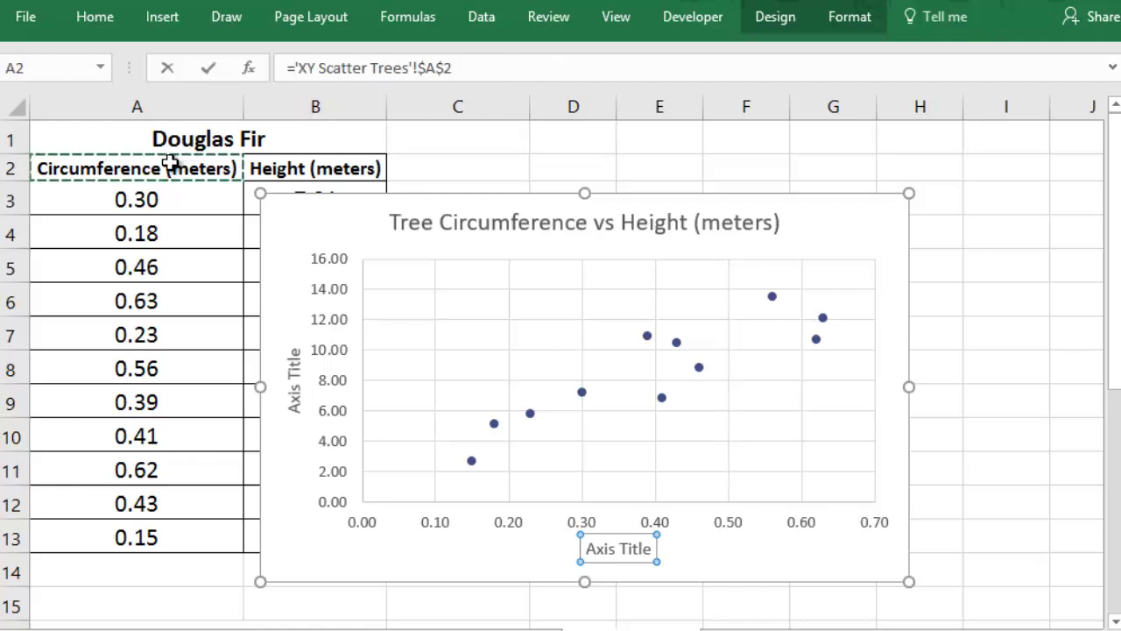
{"action": "key", "text": "Return"}
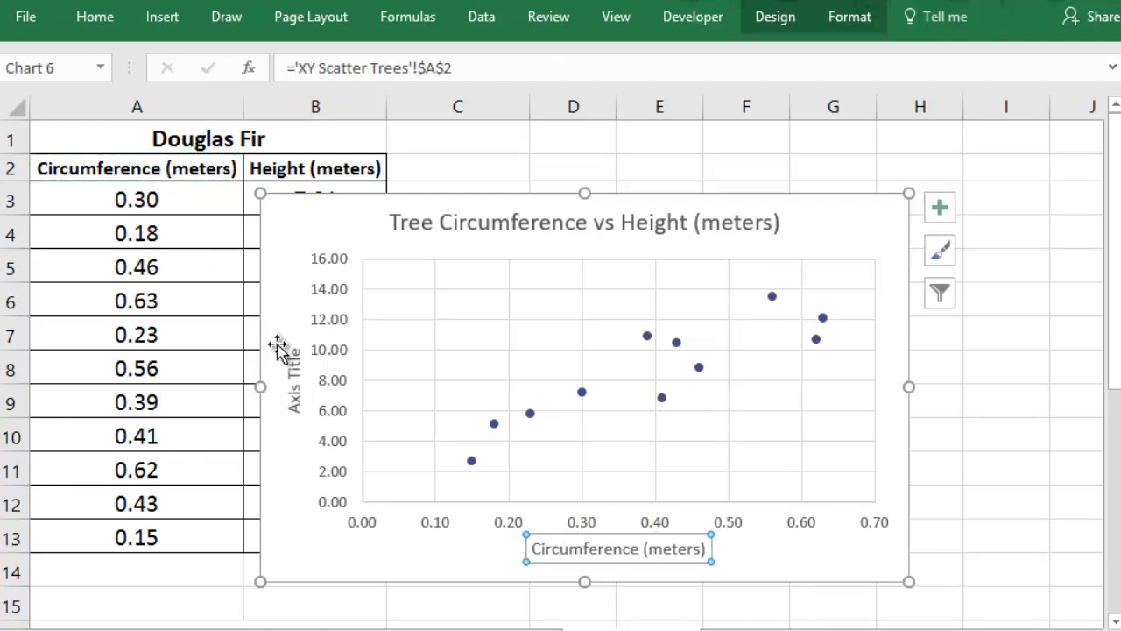
- Title the vertical axis 'Tree Height (meters)'
{"action": "left_click", "coordinate": [297, 368]}
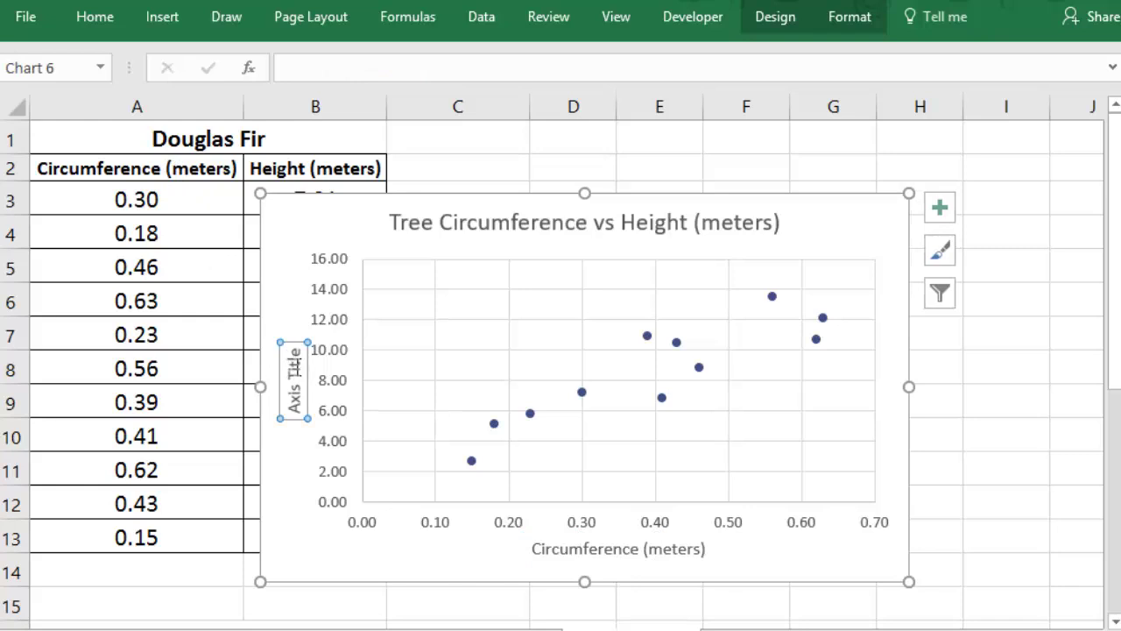
{"action": "type", "text": "Tree Height (meters)"}
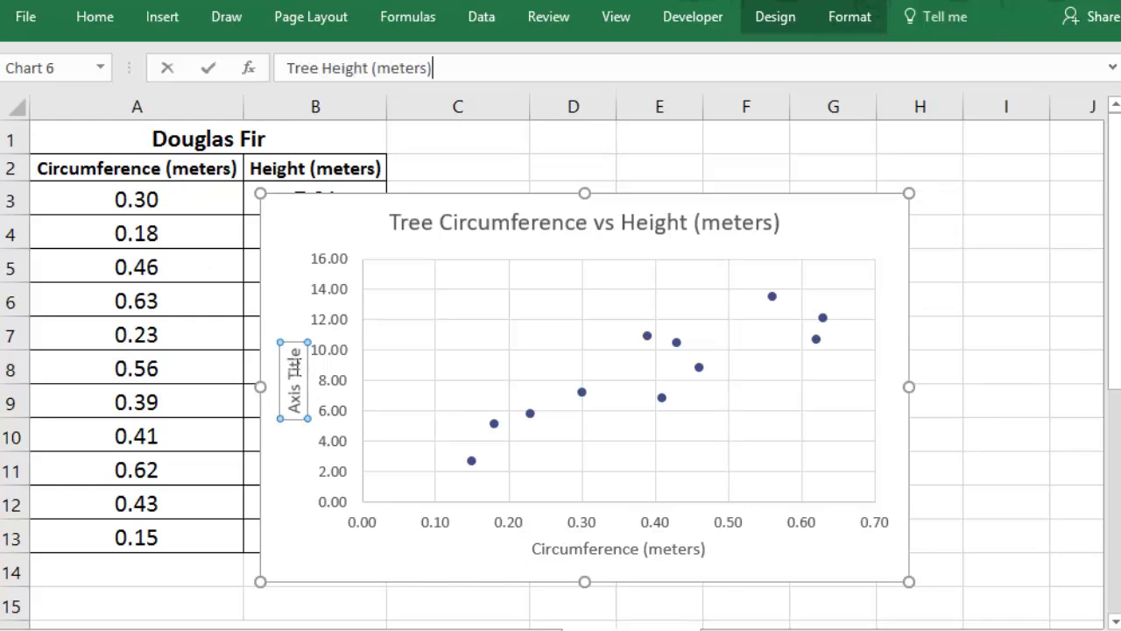
{"action": "key", "text": "Return"}
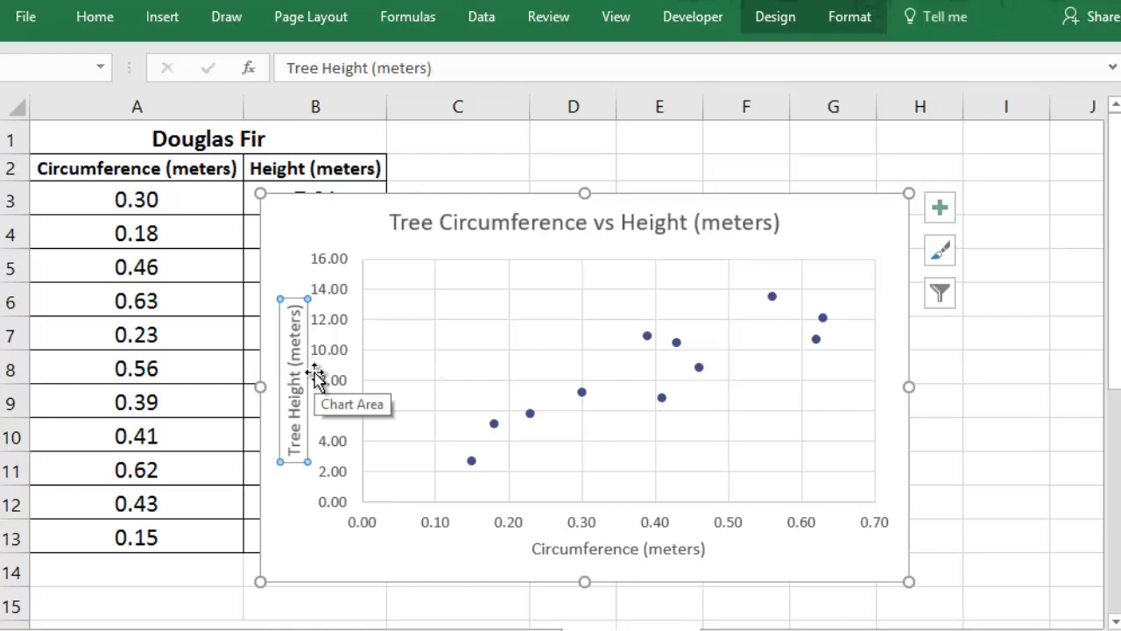
- Move the chart off the table to the right of the data
{"action": "left_click_drag", "start_coordinate": [295, 215], "coordinate": [578, 180]}
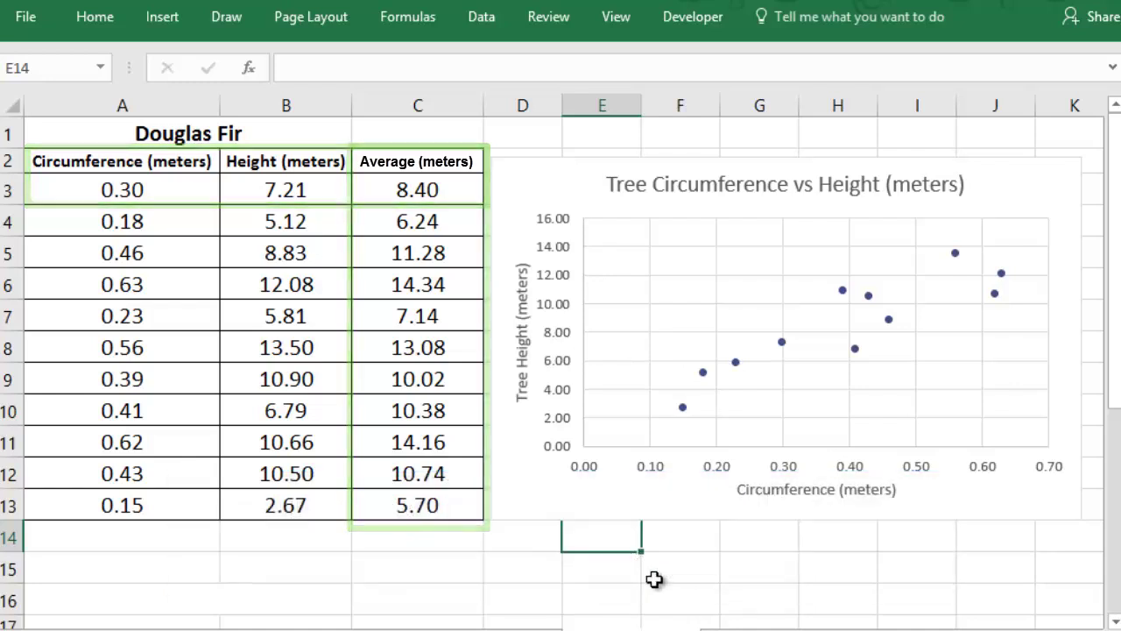
- Stretch the chart's source range into column C to preview a second series, then reselect the whole chart
{"action": "left_click", "coordinate": [614, 403]}
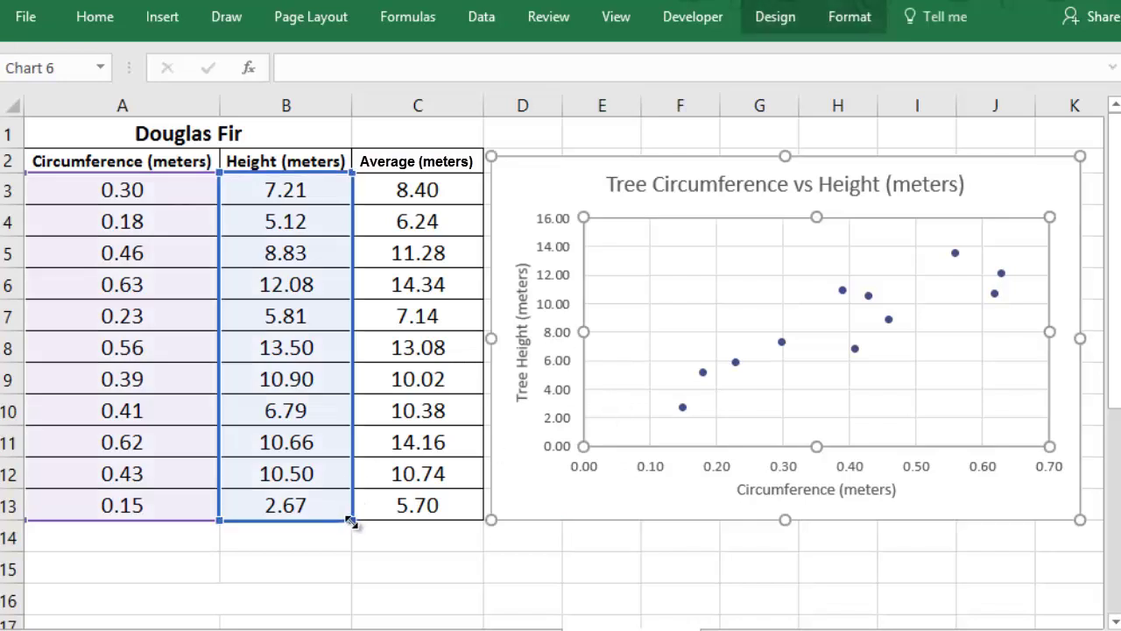
{"action": "left_click_drag", "start_coordinate": [409, 519], "coordinate": [459, 524]}
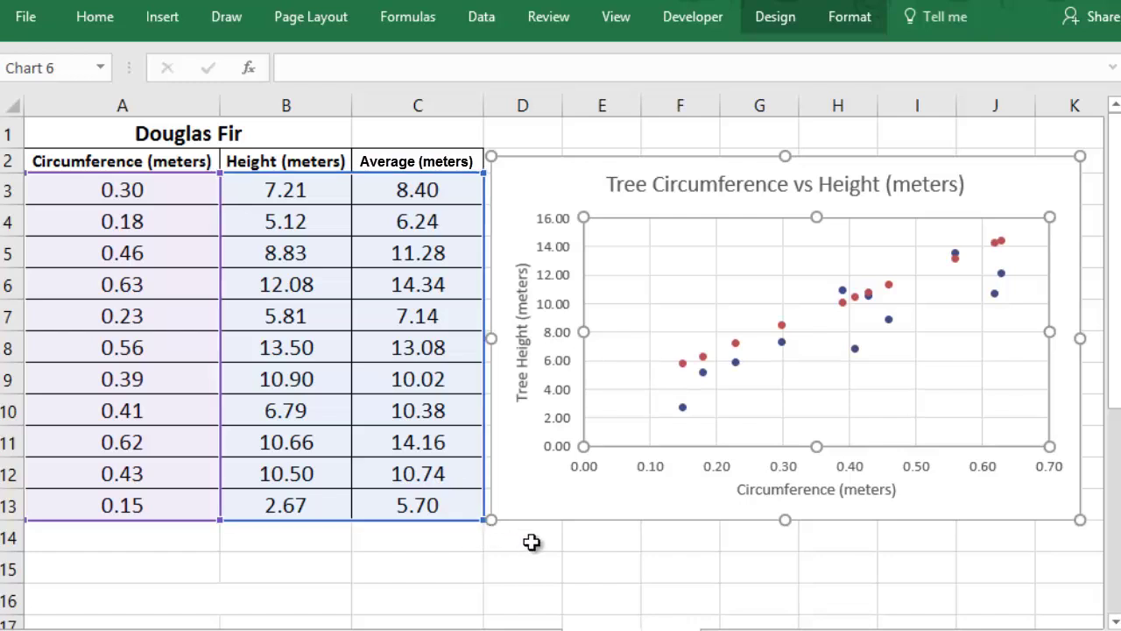
{"action": "left_click", "coordinate": [1043, 186]}
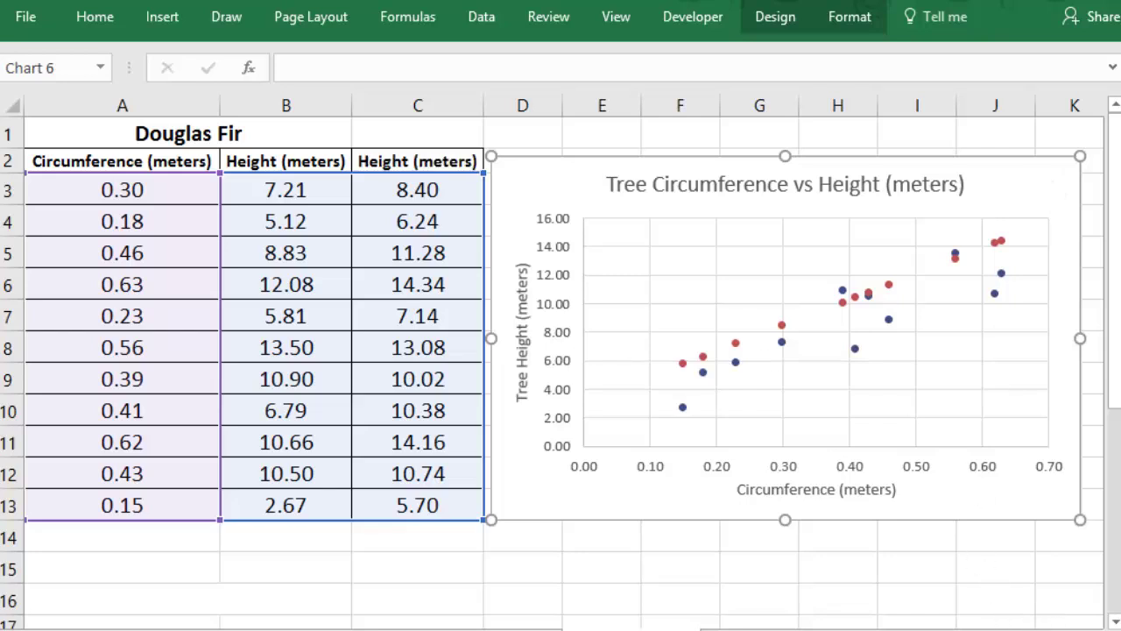
{"action": "scroll", "coordinate": [1059, 625], "scroll_direction": "right", "scroll_amount": 2}
{"action": "left_click", "coordinate": [914, 172]}
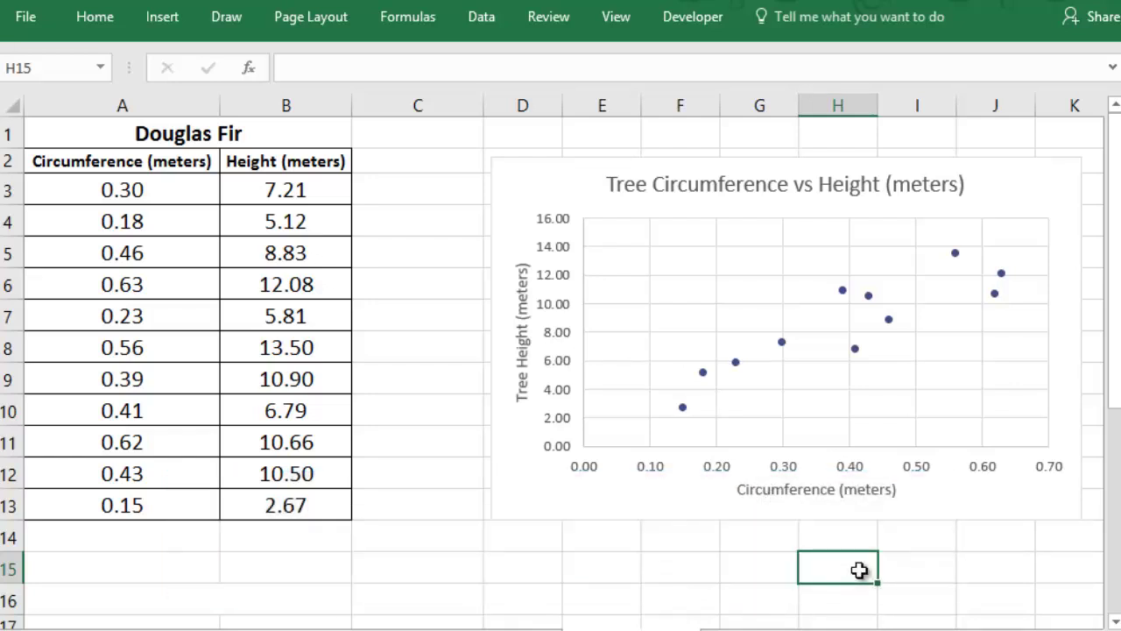
- Scroll down to the White Pine table in rows 16–27 and back up to the chart
{"action": "left_click_drag", "start_coordinate": [1111, 171], "coordinate": [1095, 346]}
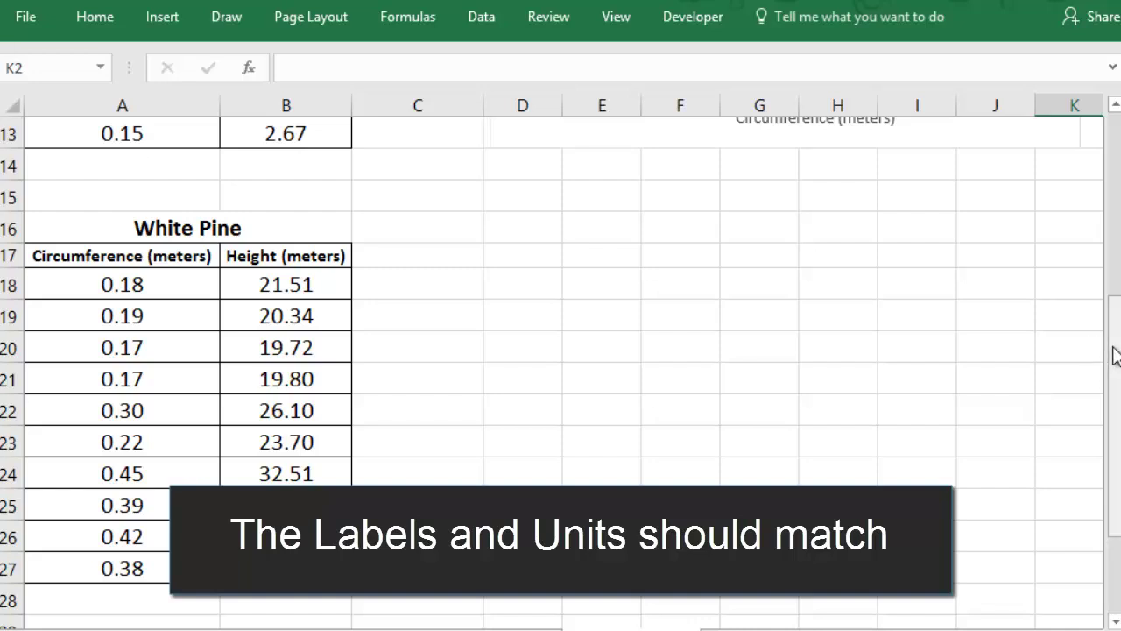
{"action": "left_click_drag", "start_coordinate": [1114, 355], "coordinate": [1100, 145]}
- Add a White Pine series named from A16, with X values A18:A27 and Y values B18:B27
{"action": "left_click", "coordinate": [1034, 204]}
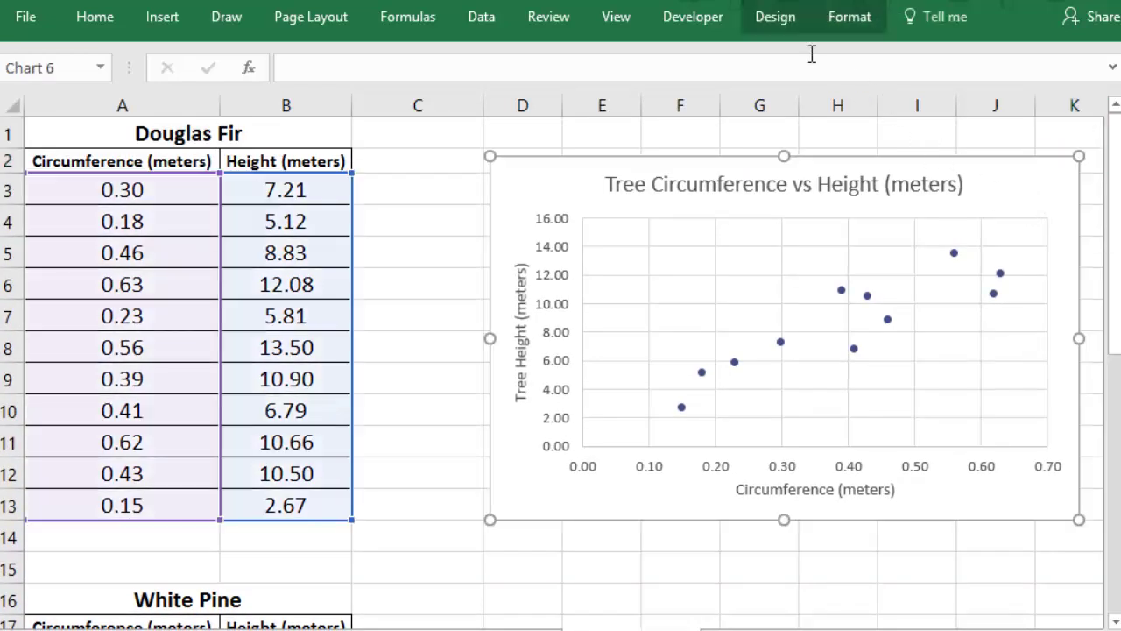
{"action": "left_click", "coordinate": [779, 30]}
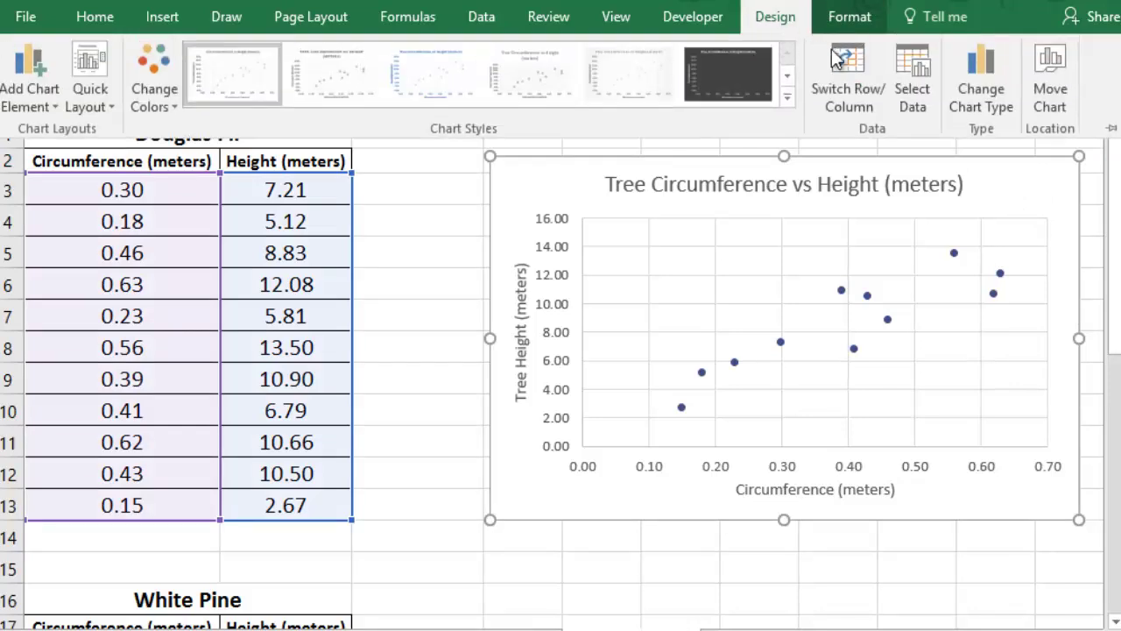
{"action": "left_click", "coordinate": [907, 80]}
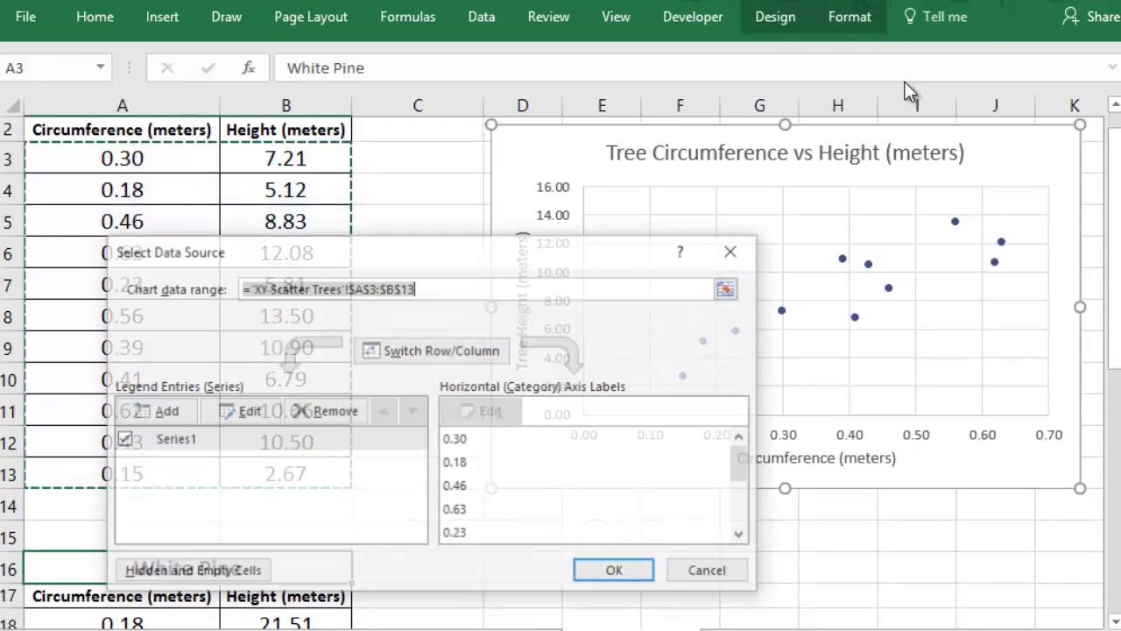
{"action": "left_click", "coordinate": [138, 425]}
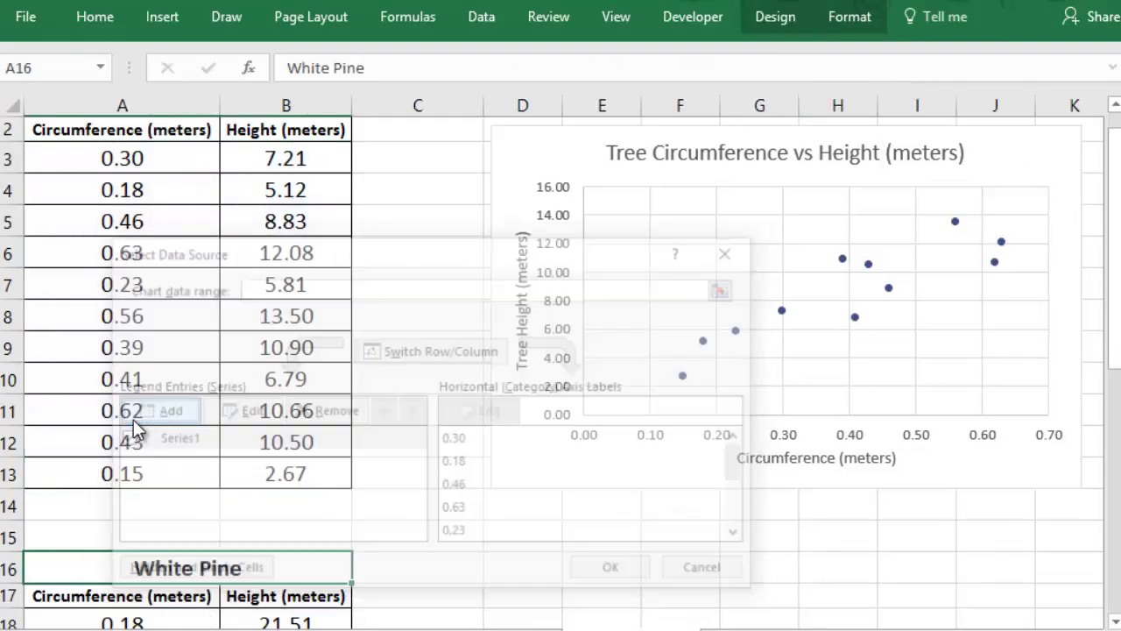
{"action": "type", "text": "="}
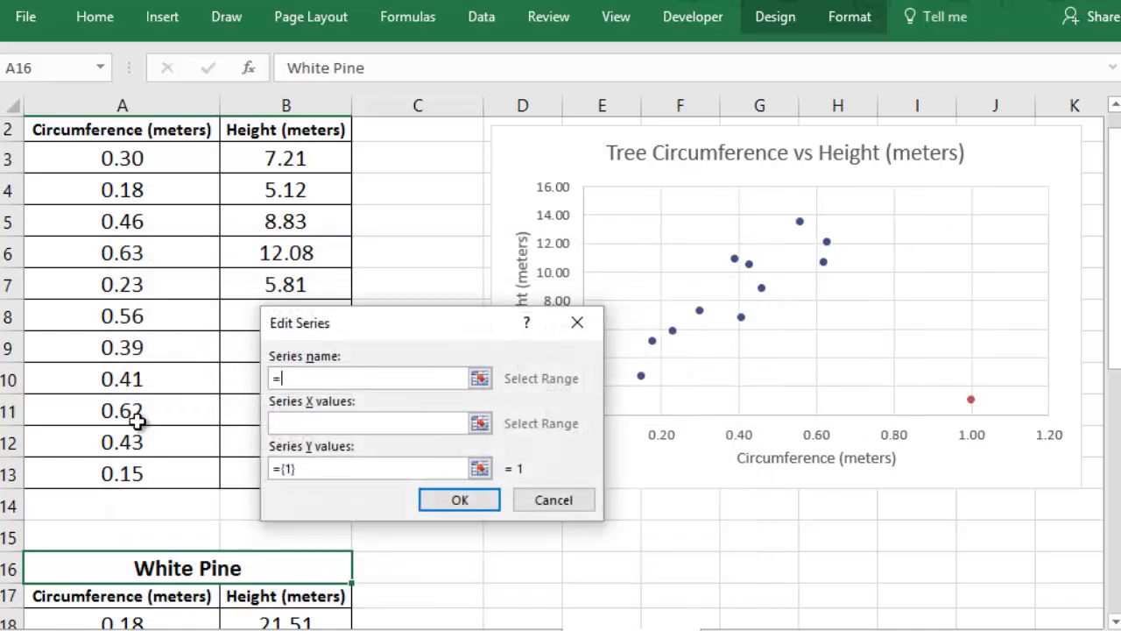
{"action": "left_click", "coordinate": [125, 568]}
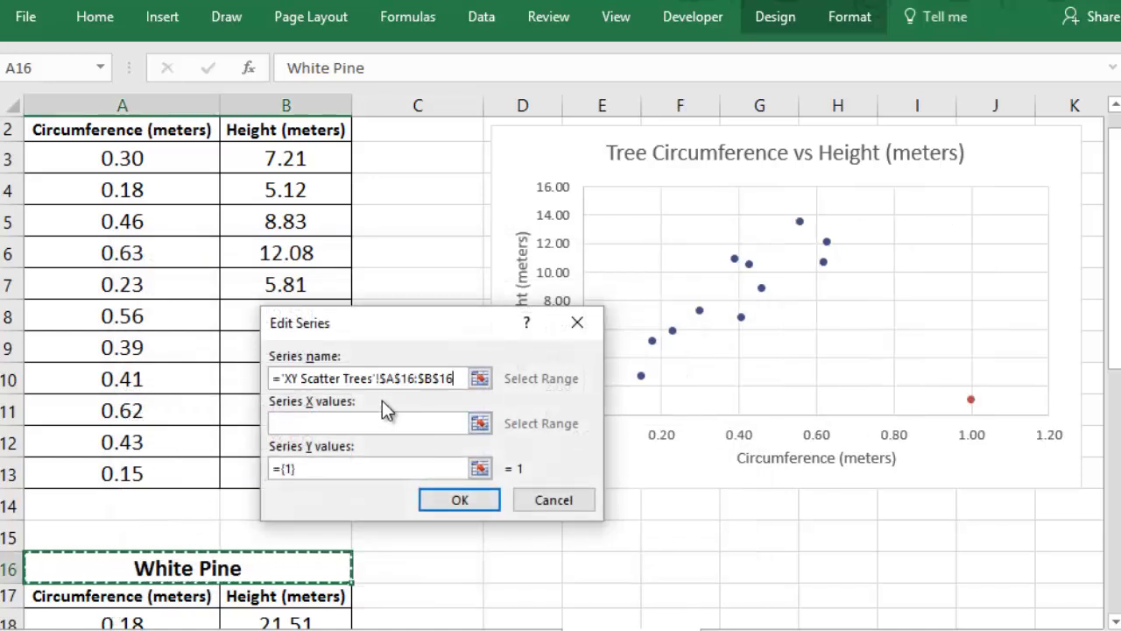
{"action": "left_click", "coordinate": [357, 427]}
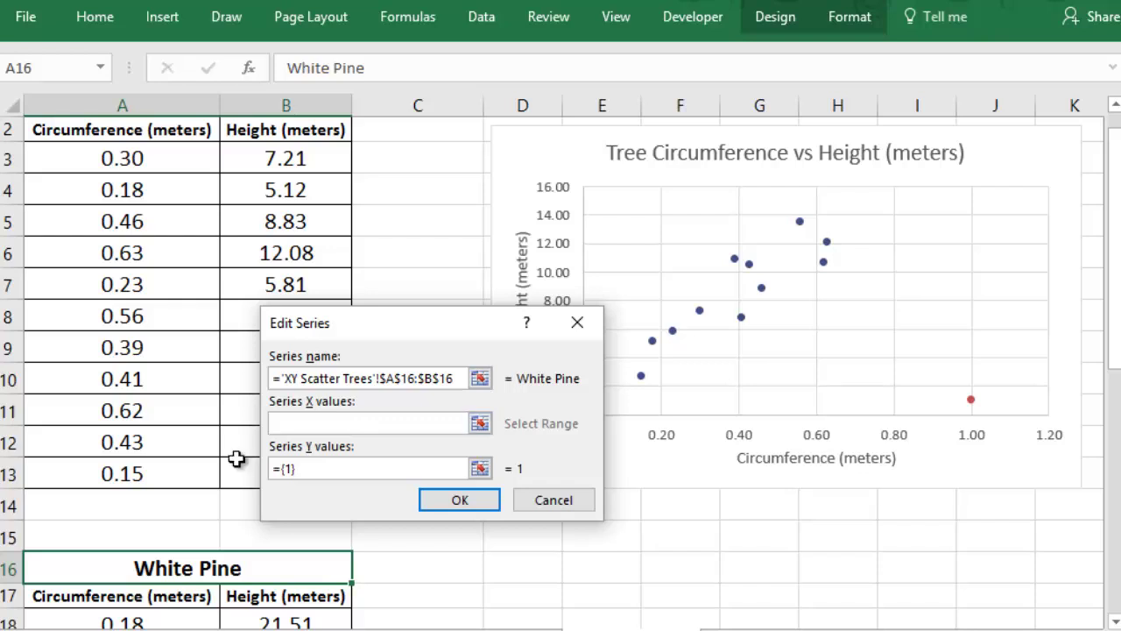
{"action": "scroll", "coordinate": [233, 458], "scroll_direction": "down", "scroll_amount": 5}
{"action": "left_click_drag", "start_coordinate": [181, 162], "coordinate": [170, 438]}
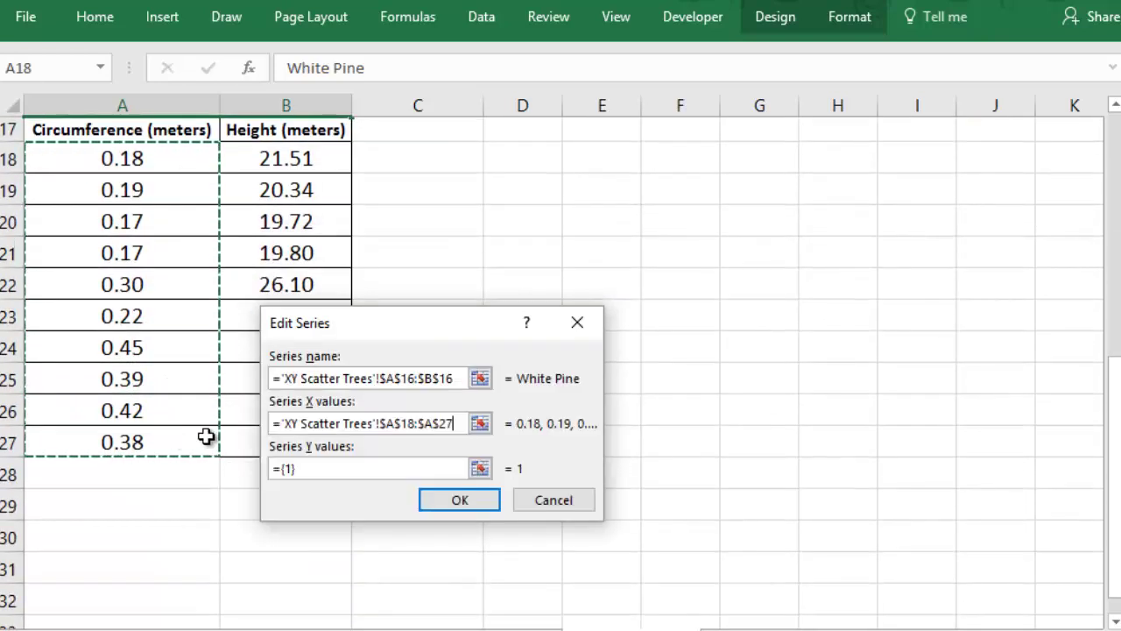
{"action": "left_click_drag", "start_coordinate": [313, 464], "coordinate": [258, 464]}
{"action": "key", "text": "BackSpace"}
{"action": "left_click_drag", "start_coordinate": [243, 149], "coordinate": [238, 443]}
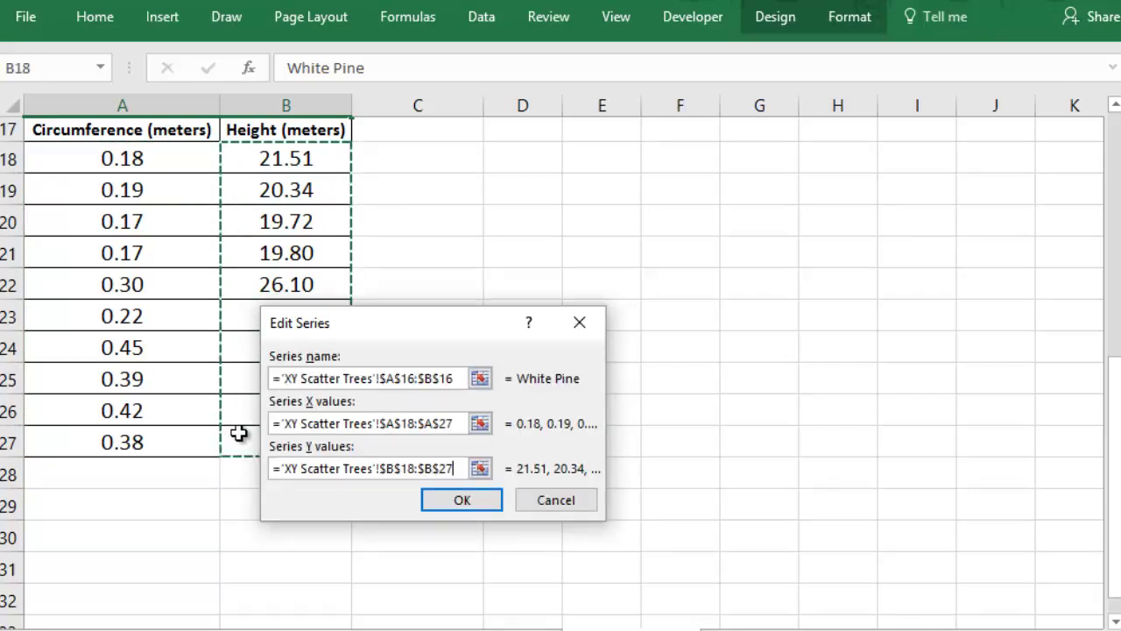
{"action": "left_click", "coordinate": [486, 503]}
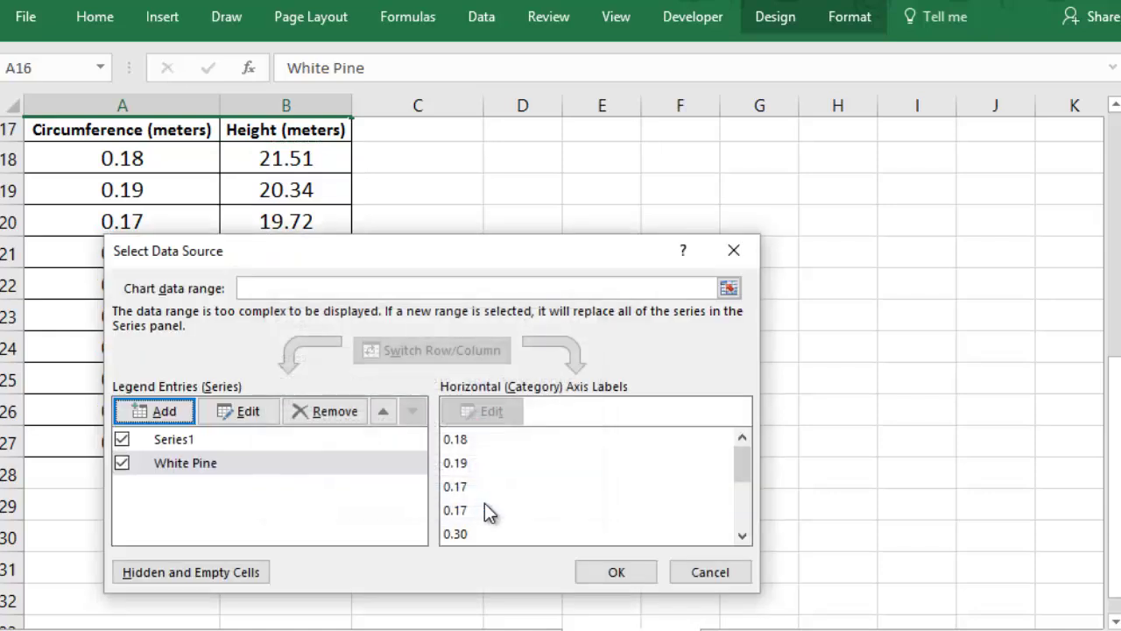
- Rename Series1 to 'Douglas Fir'
{"action": "left_click", "coordinate": [164, 440]}
{"action": "left_click", "coordinate": [244, 413]}
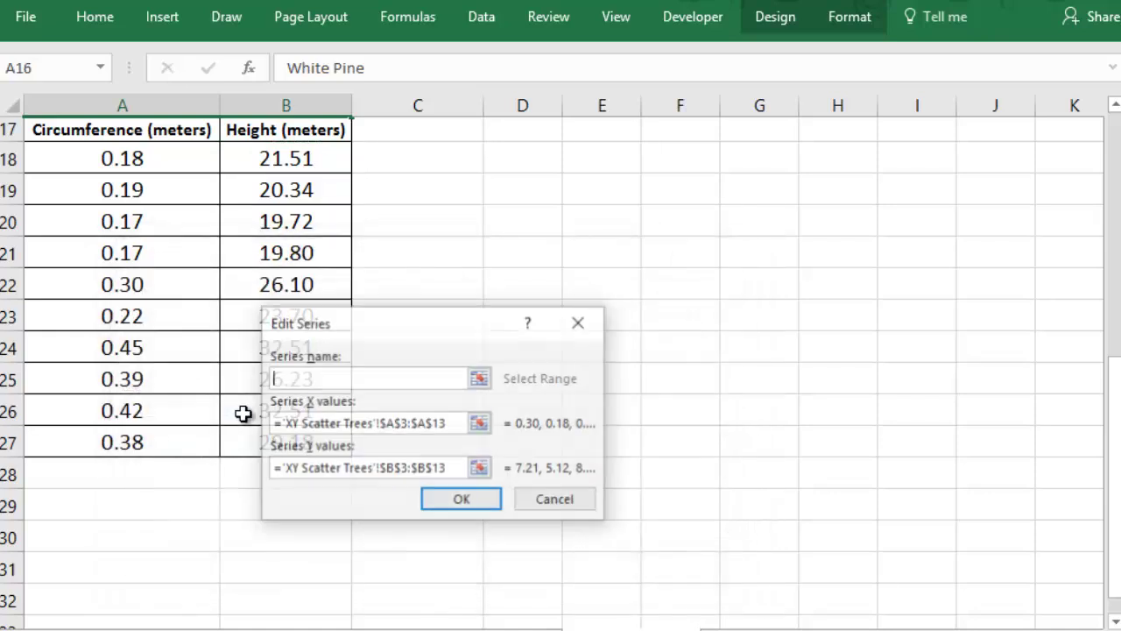
{"action": "type", "text": "Douglas Fir"}
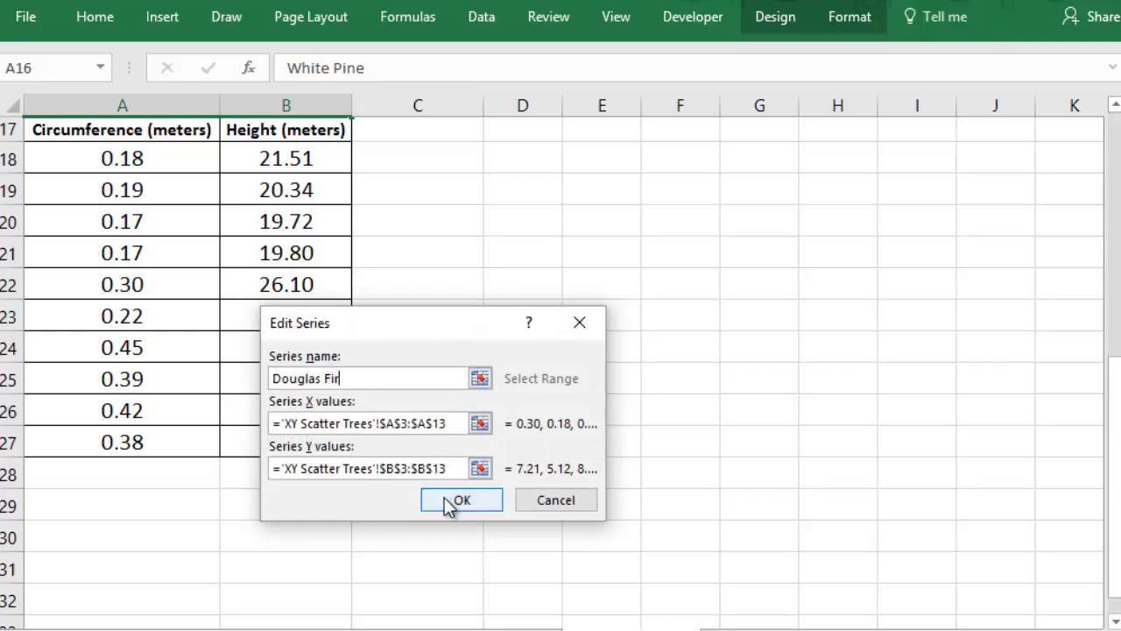
{"action": "left_click", "coordinate": [445, 500]}
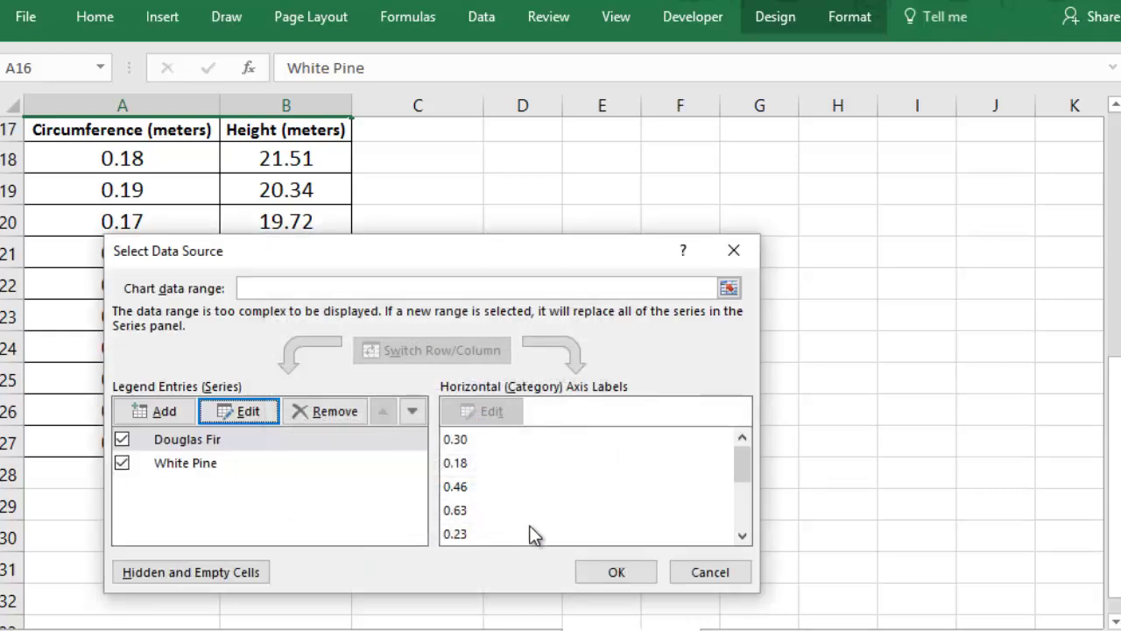
- Confirm the two-series data source and add a legend for Douglas Fir and White Pine
{"action": "left_click", "coordinate": [608, 573]}
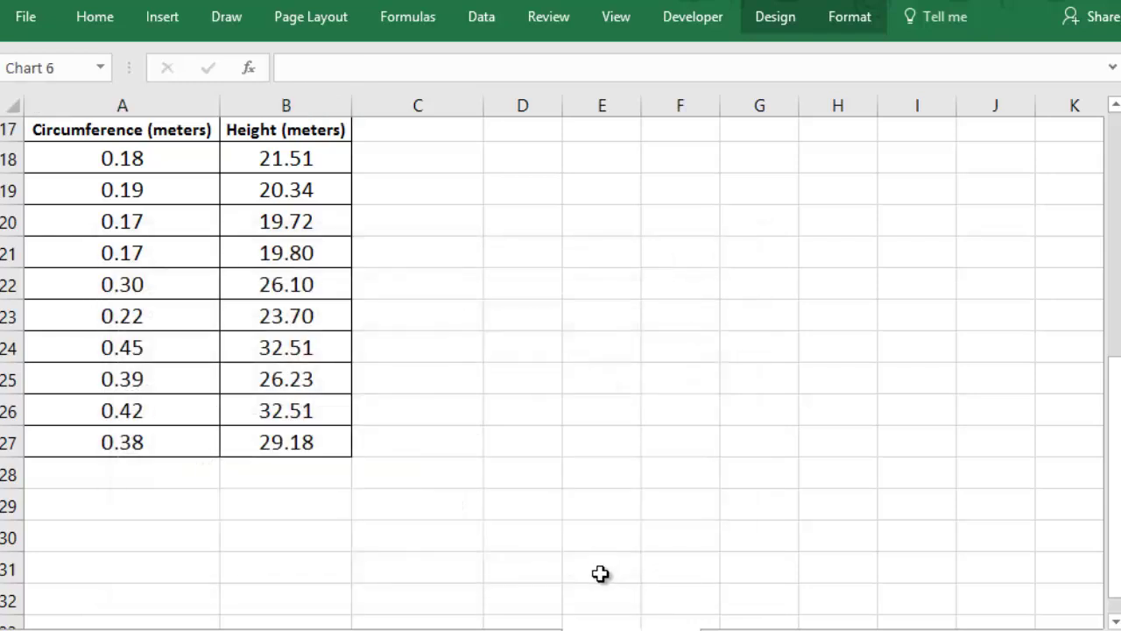
{"action": "scroll", "coordinate": [601, 573], "scroll_direction": "up", "scroll_amount": 5}
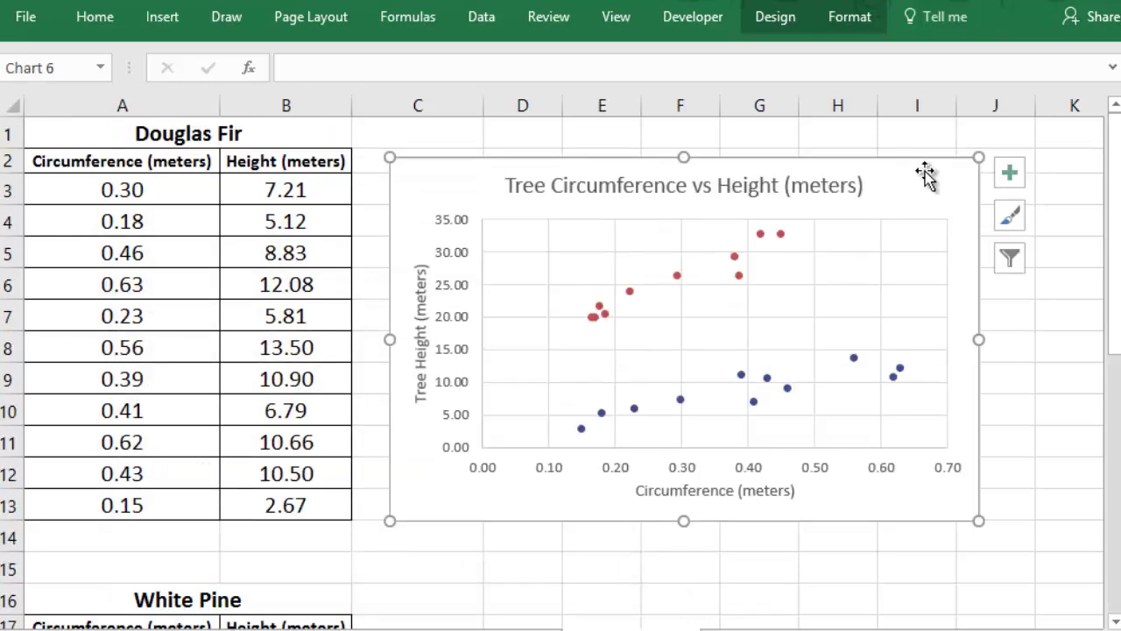
{"action": "left_click", "coordinate": [1009, 173]}
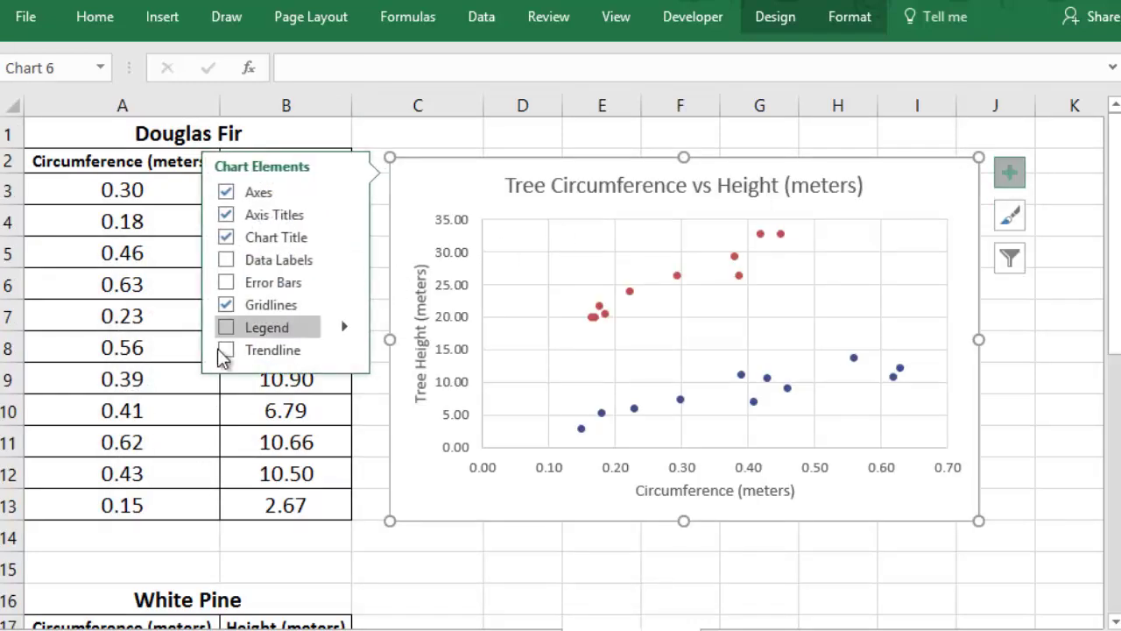
{"action": "left_click", "coordinate": [227, 327]}
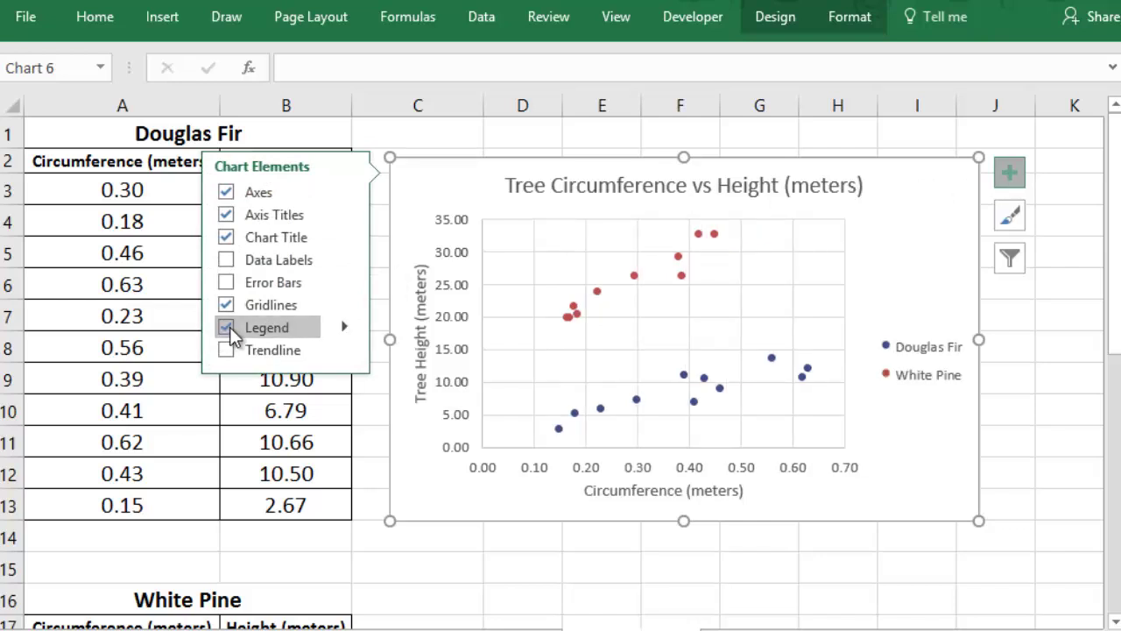
{"action": "left_click", "coordinate": [484, 192]}
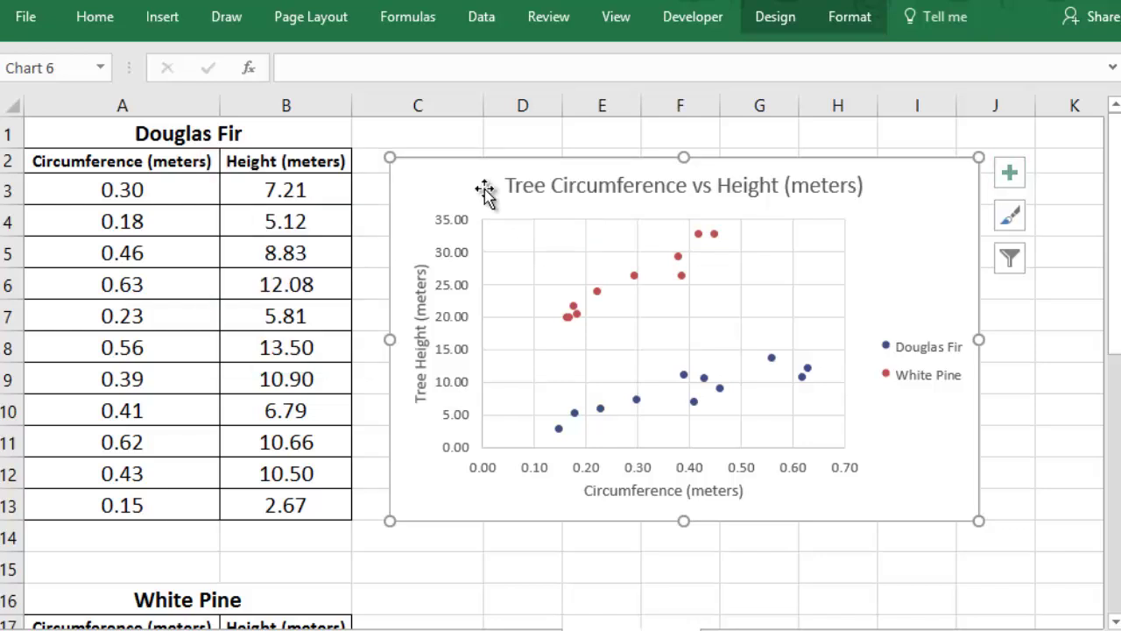
- Give White Pine a linear trendline showing y = 41.847x + 13.219, placed right of its points
{"action": "left_click", "coordinate": [571, 311]}
{"action": "right_click", "coordinate": [569, 309]}
{"action": "left_click", "coordinate": [642, 491]}
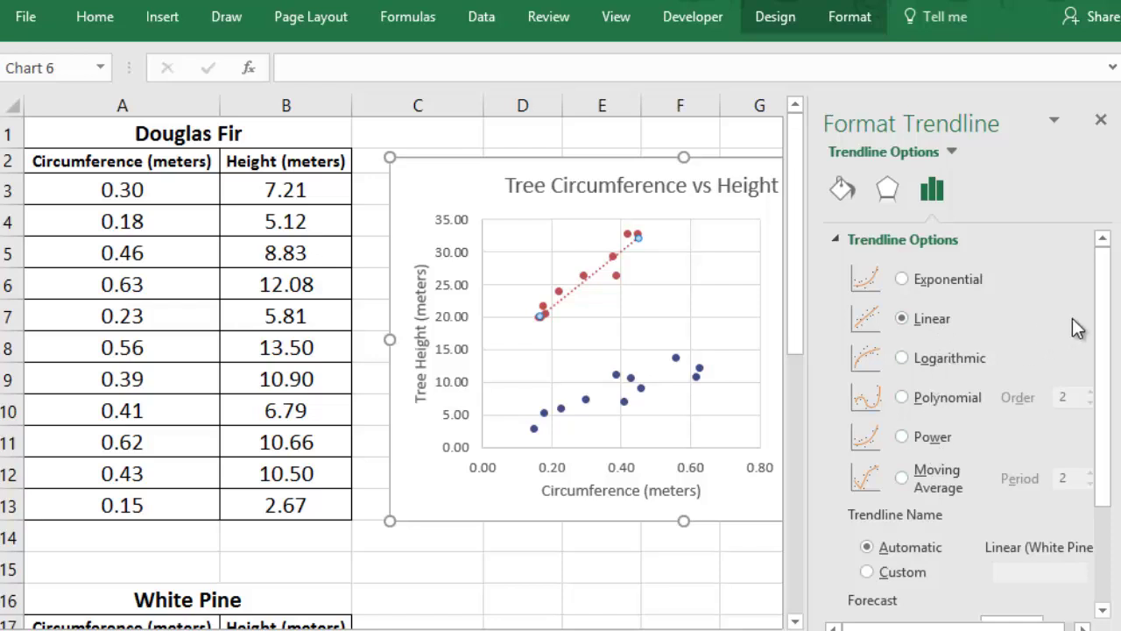
{"action": "left_click_drag", "start_coordinate": [1103, 320], "coordinate": [1099, 500]}
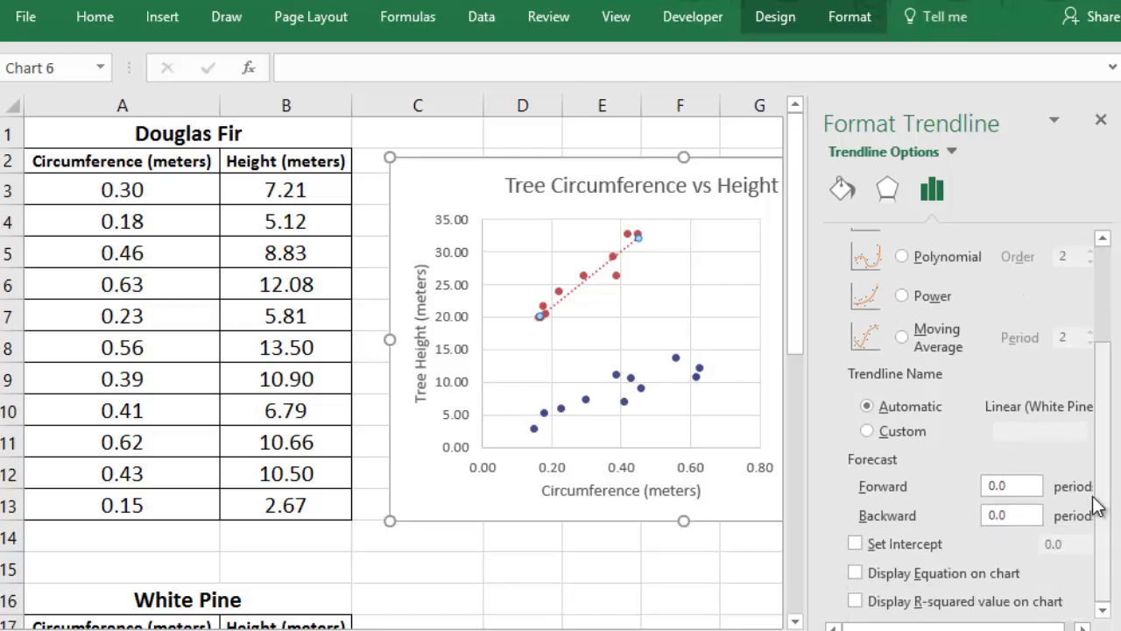
{"action": "left_click", "coordinate": [856, 571]}
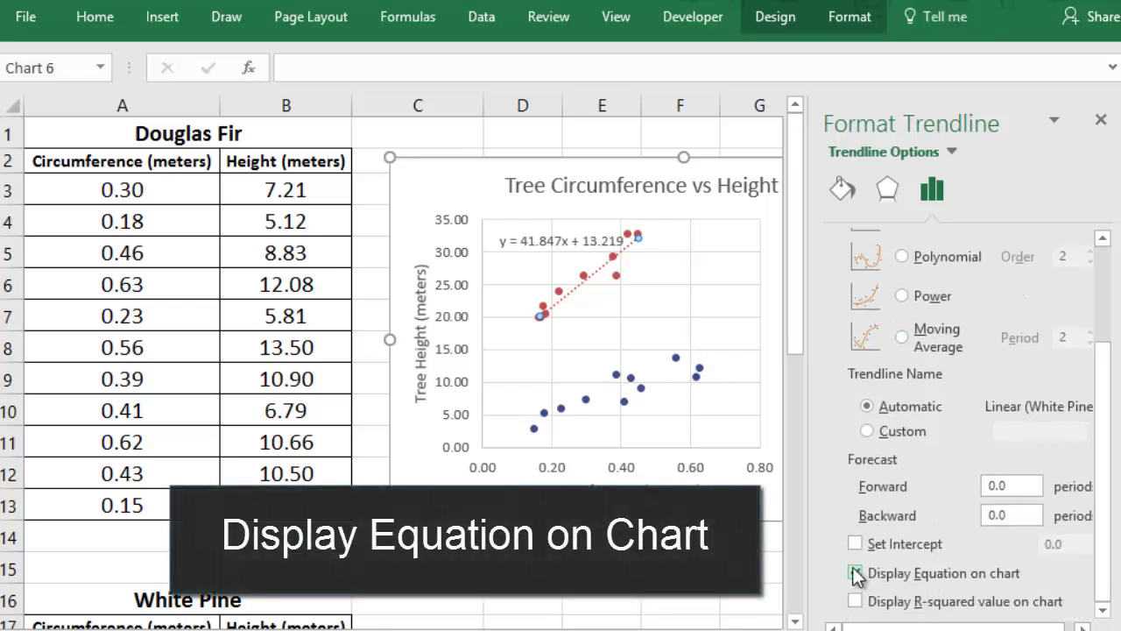
{"action": "left_click_drag", "start_coordinate": [524, 248], "coordinate": [654, 277]}
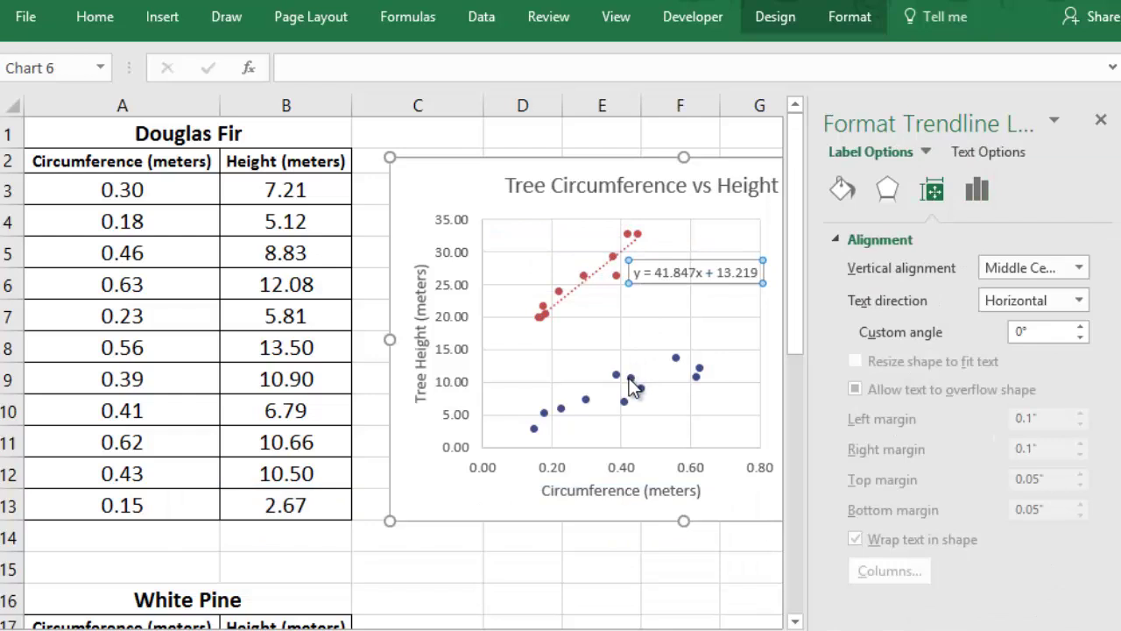
- Give Douglas Fir a linear trendline showing y = 17.517x + 1.6087, placed above its points
{"action": "left_click", "coordinate": [629, 377]}
{"action": "right_click", "coordinate": [630, 377]}
{"action": "left_click", "coordinate": [690, 559]}
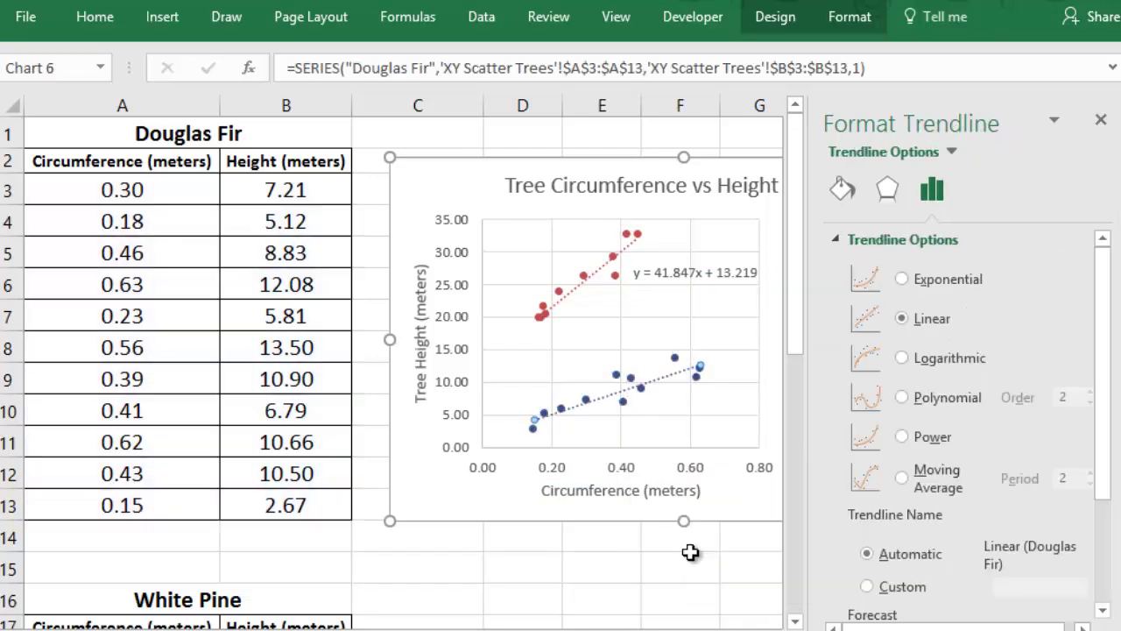
{"action": "left_click_drag", "start_coordinate": [1106, 425], "coordinate": [1104, 498]}
{"action": "left_click", "coordinate": [856, 612]}
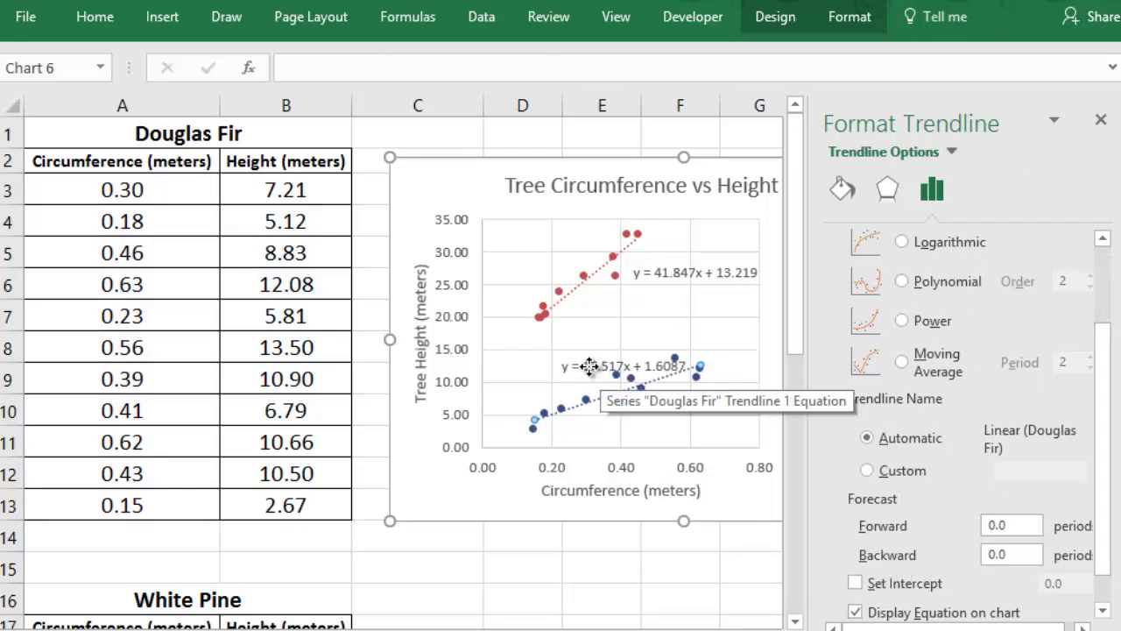
{"action": "left_click", "coordinate": [603, 375]}
{"action": "left_click_drag", "start_coordinate": [603, 375], "coordinate": [660, 340]}
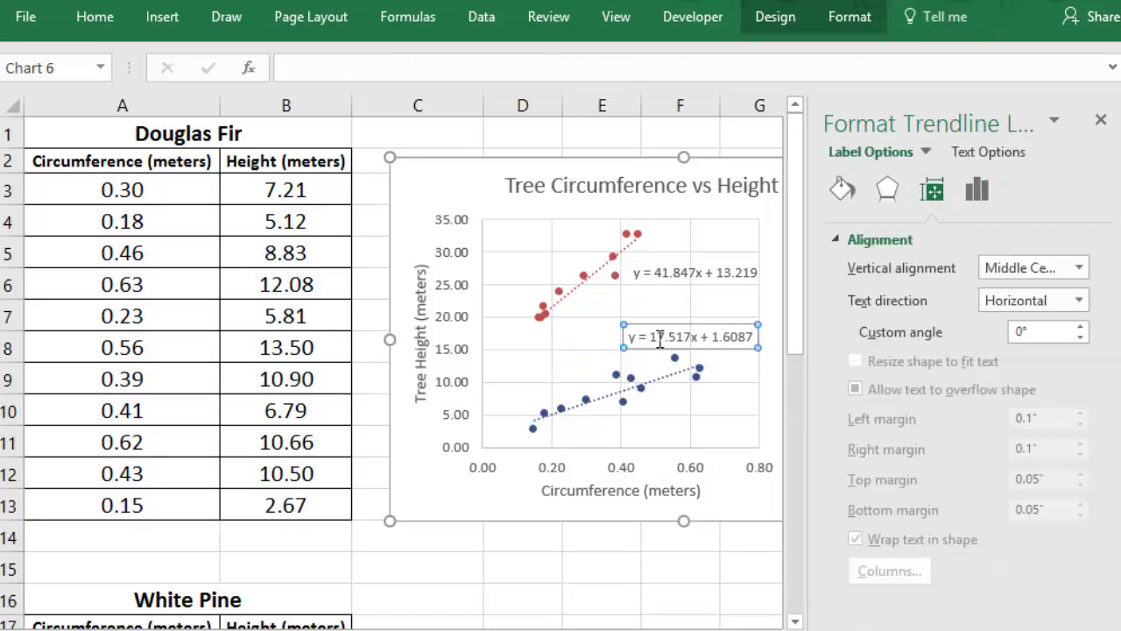
- Apply a chart style with a bold title, solid trendlines and the legend below the plot
{"action": "left_click", "coordinate": [435, 189]}
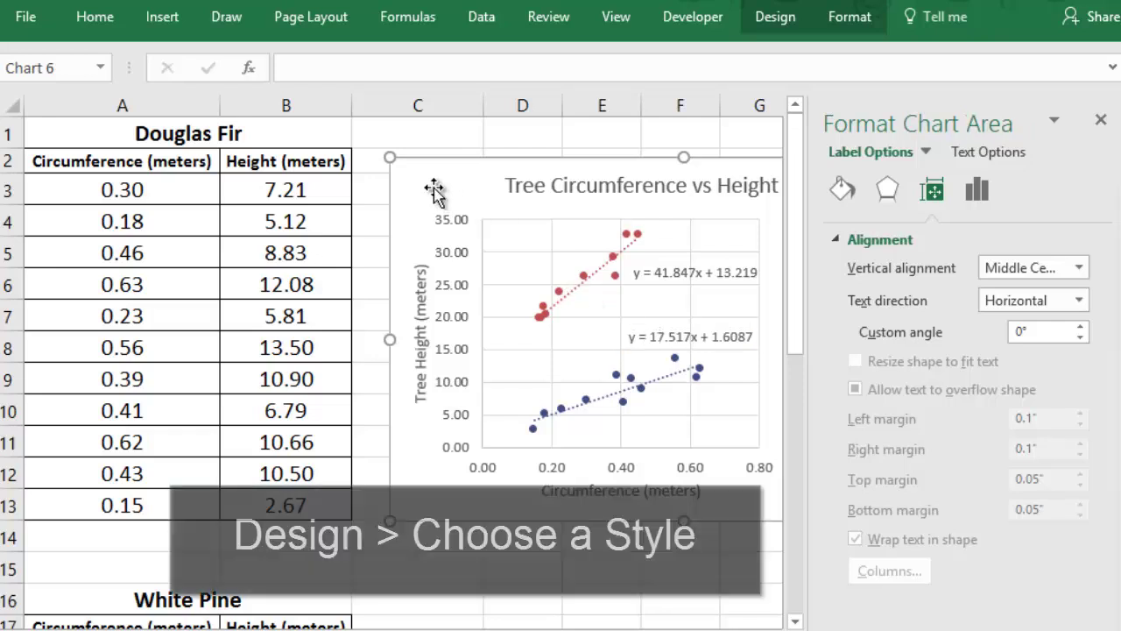
{"action": "left_click", "coordinate": [788, 19]}
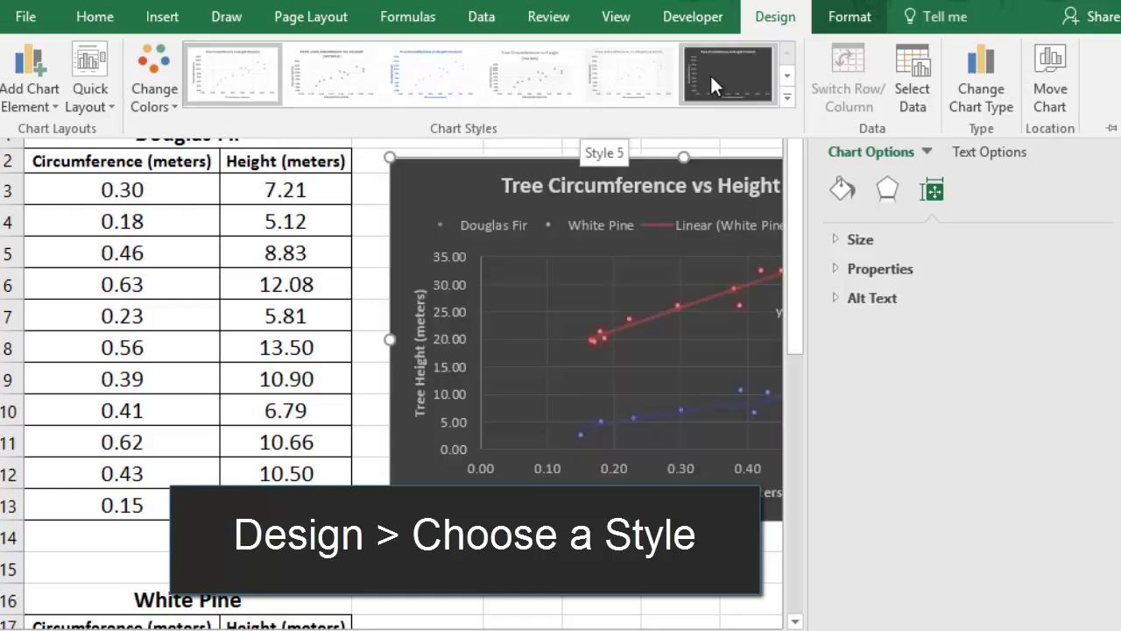
{"action": "left_click", "coordinate": [786, 96]}
{"action": "left_click", "coordinate": [748, 134]}
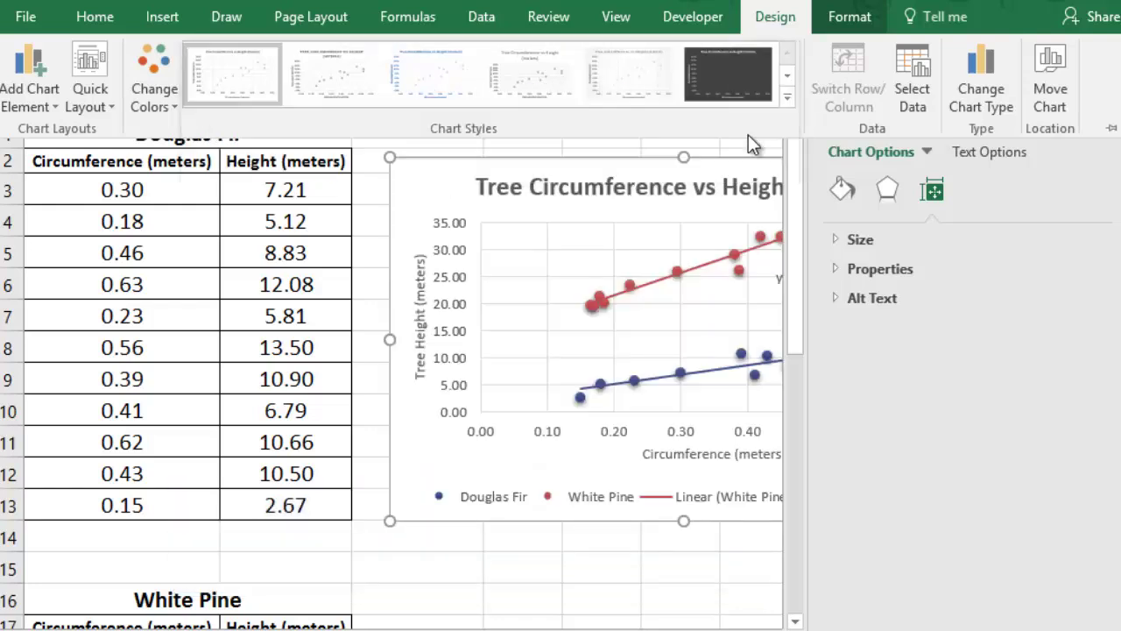
{"action": "left_click", "coordinate": [1042, 254]}
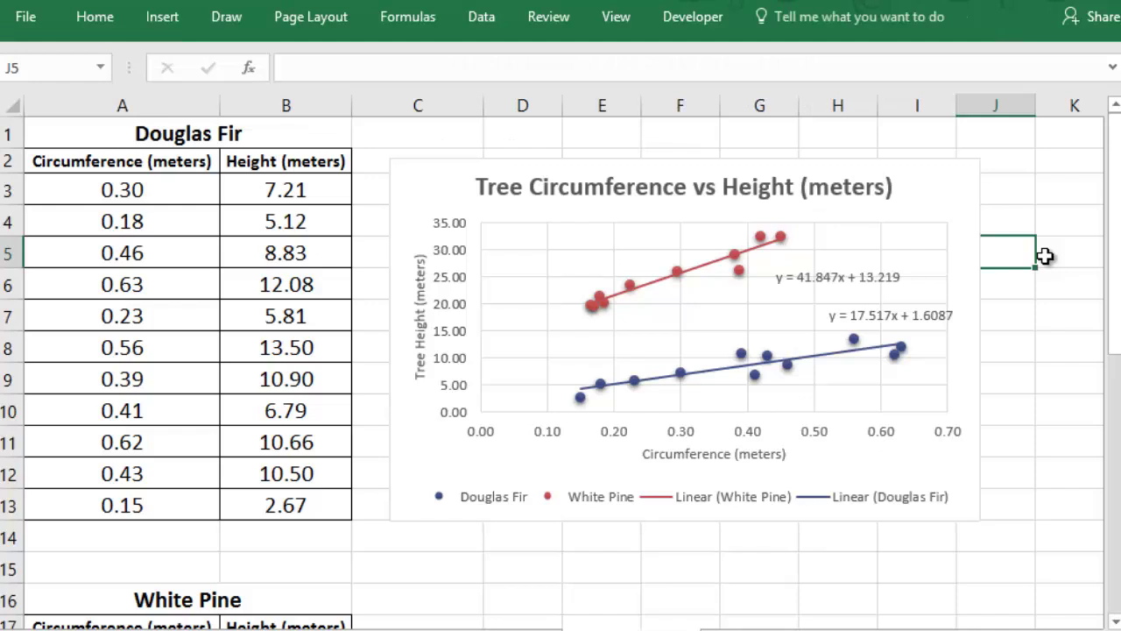